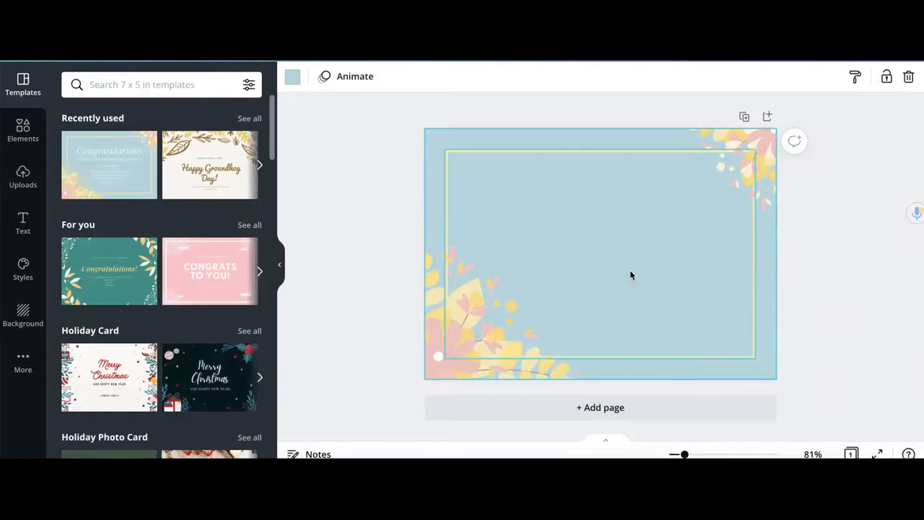
Place the two photos of a seated child in a yellow shirt side by side inside the yellow border
left_click(370, 271)
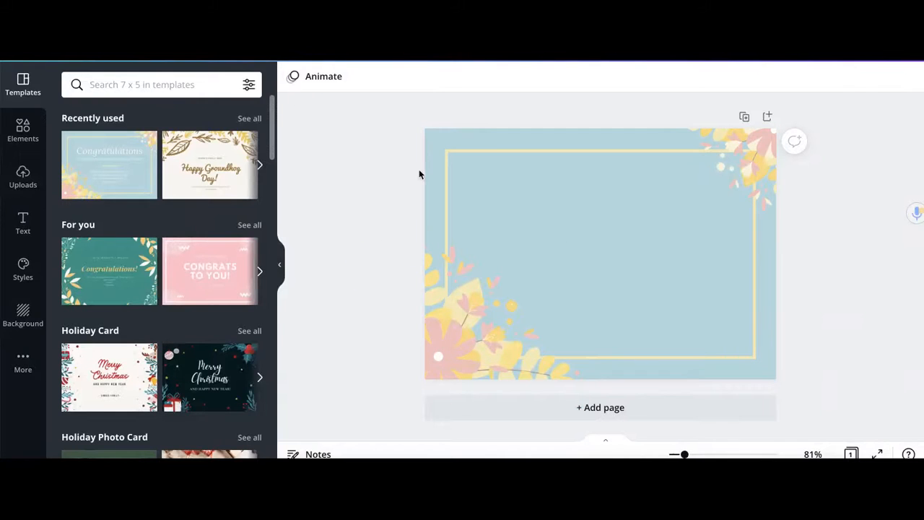
left_click_drag(388, 243, 582, 406)
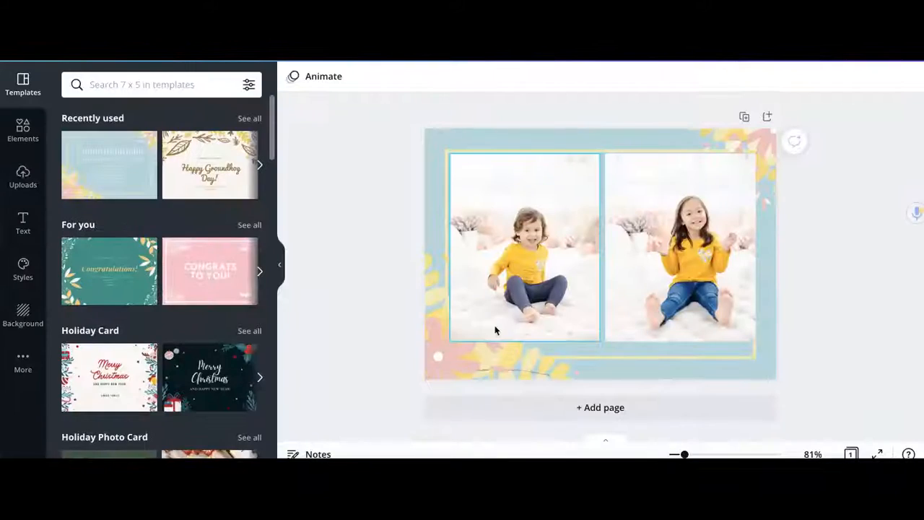
left_click(508, 329)
left_click(382, 267)
Resize the yellow border frame so that it closely surrounds the left photo
left_click(621, 353)
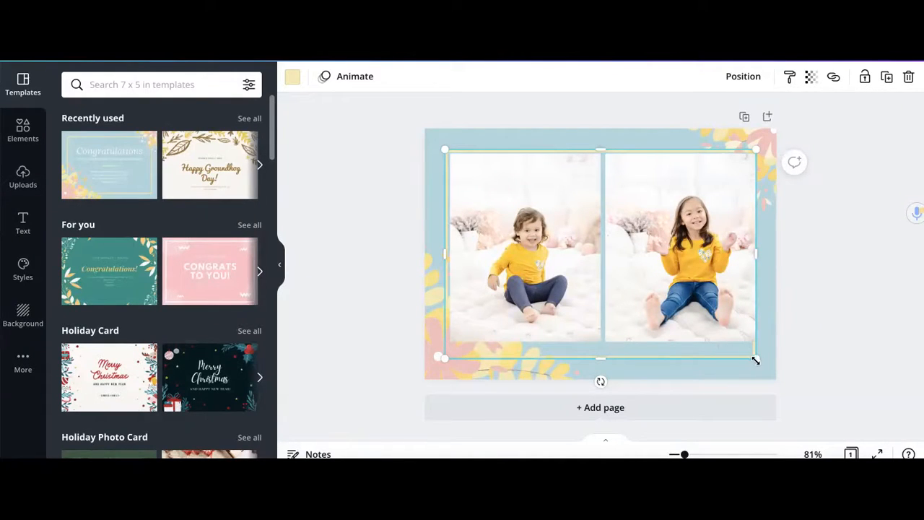
left_click_drag(756, 360, 547, 332)
left_click_drag(511, 249, 537, 344)
left_click_drag(441, 243, 449, 238)
left_click_drag(525, 150, 524, 154)
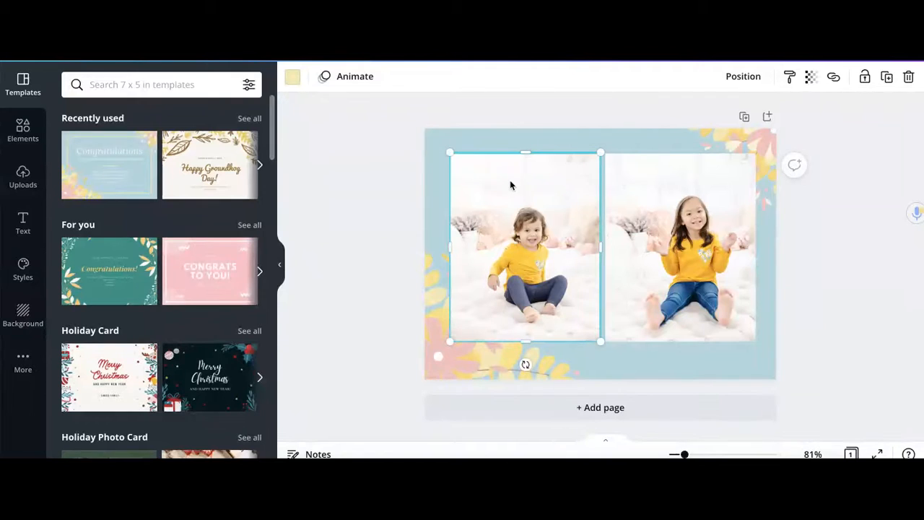
Shift the left photo down to expose its yellow border and put a matching border around the right photo
left_click_drag(511, 187, 512, 198)
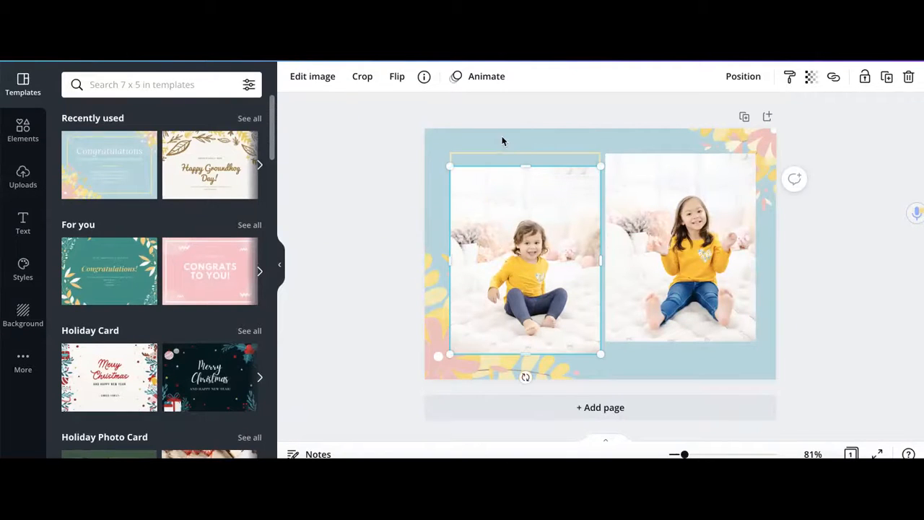
left_click(507, 154)
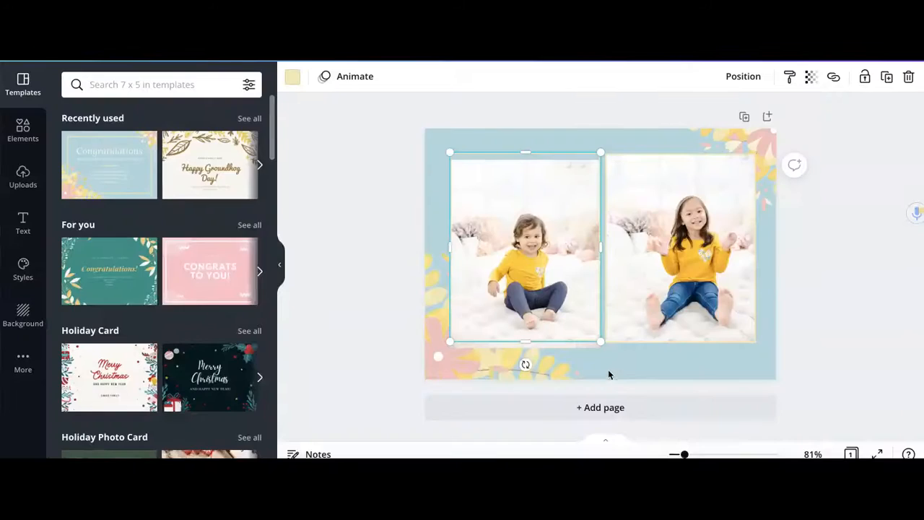
left_click(613, 375)
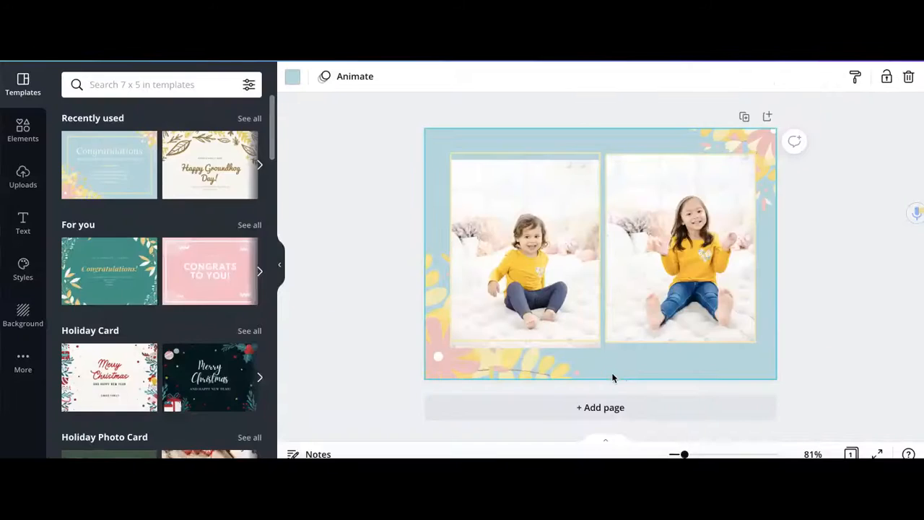
left_click_drag(536, 299, 549, 311)
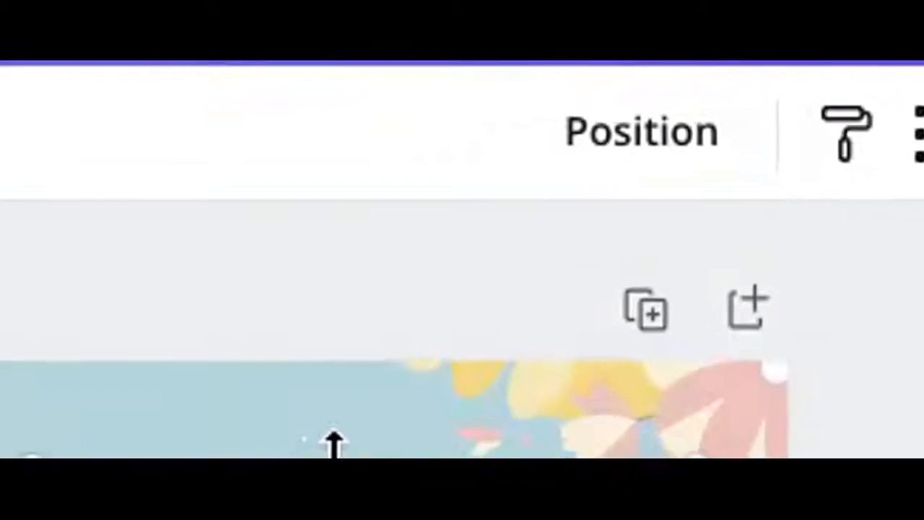
Adjust the layer order of the right photo and its yellow border, and realign the left photo with its border
right_click(670, 183)
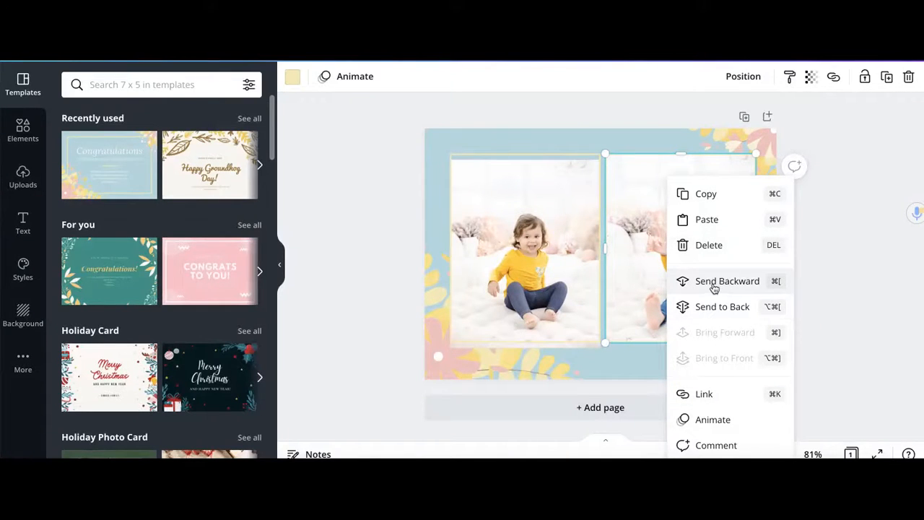
left_click(712, 306)
left_click(700, 364)
left_click(708, 324)
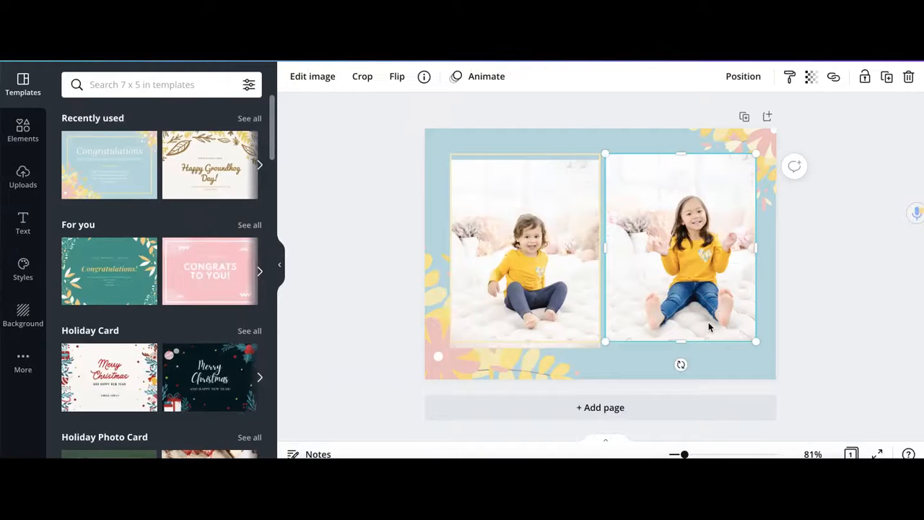
right_click(708, 322)
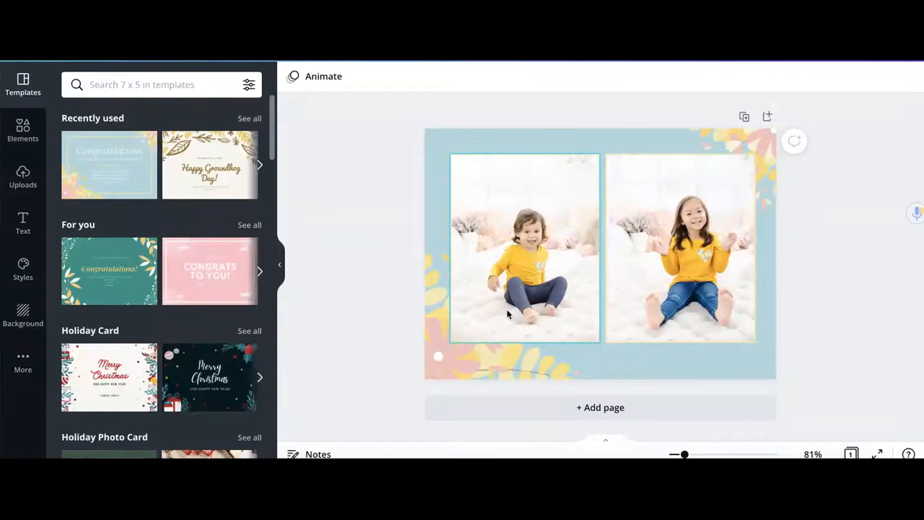
Add a page with the photo of two girls in front of blue gifts and move it ahead of the two-photo page
left_click(590, 408)
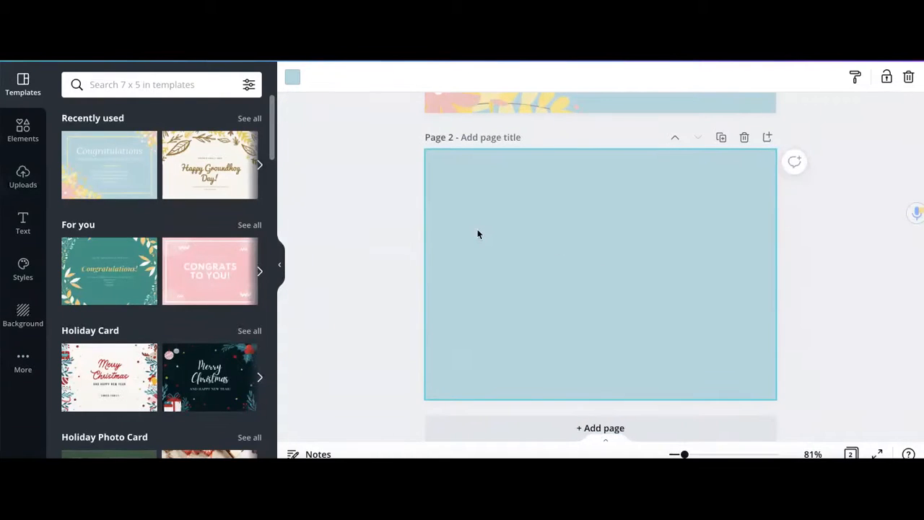
scroll(477, 231, "up", 3)
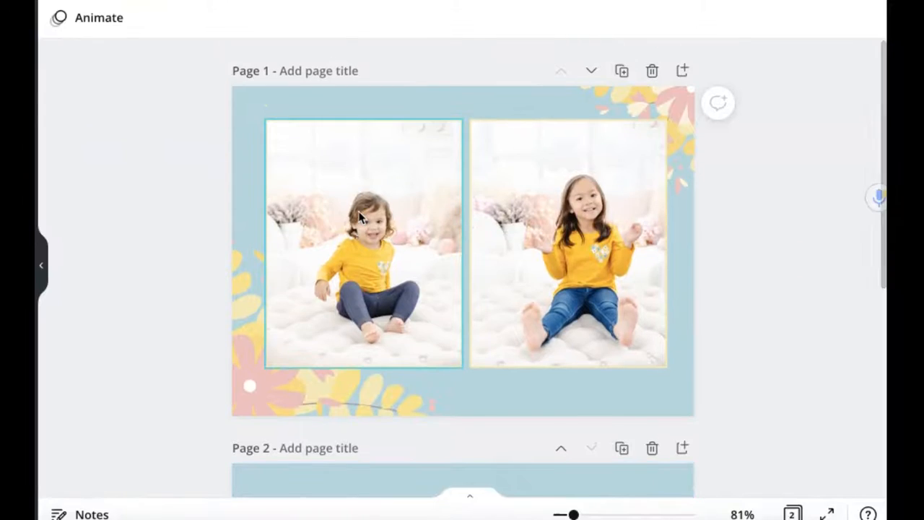
scroll(521, 225, "down", 5)
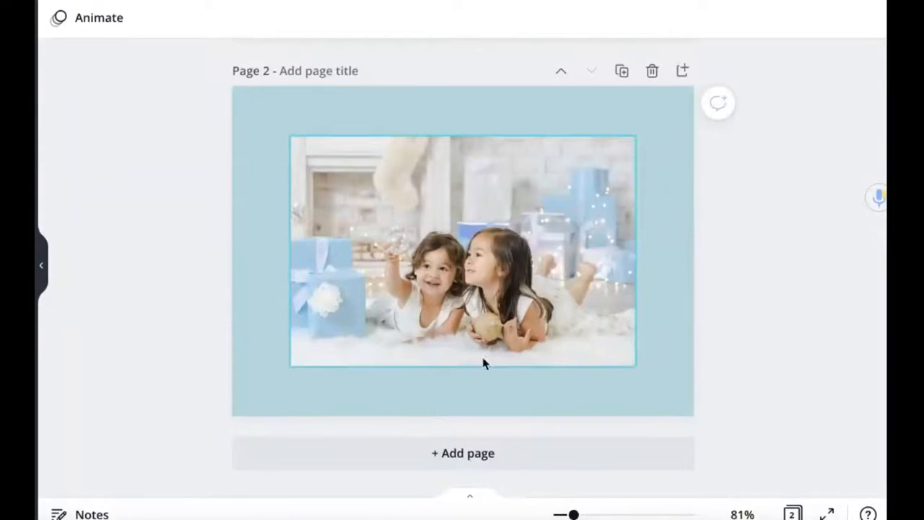
left_click(560, 75)
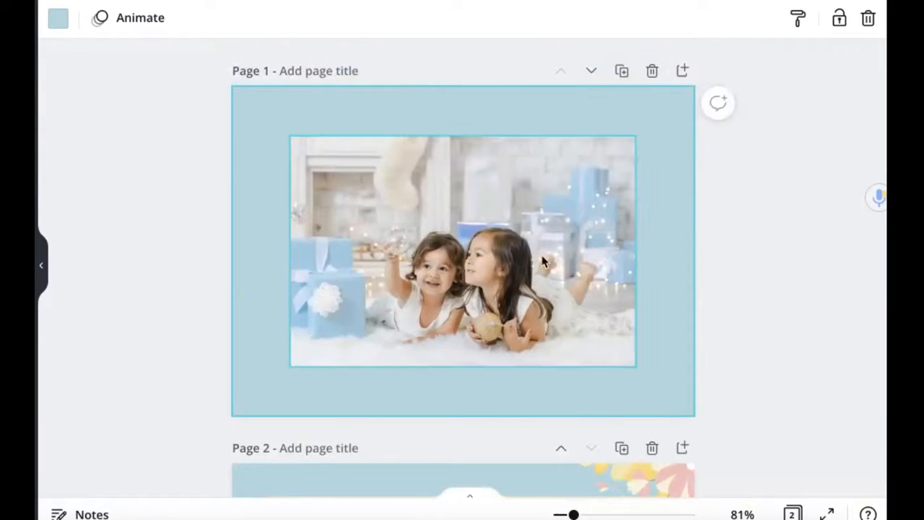
Enlarge the photo of the two girls on page 1, leaving an even blue margin around it
left_click(574, 156)
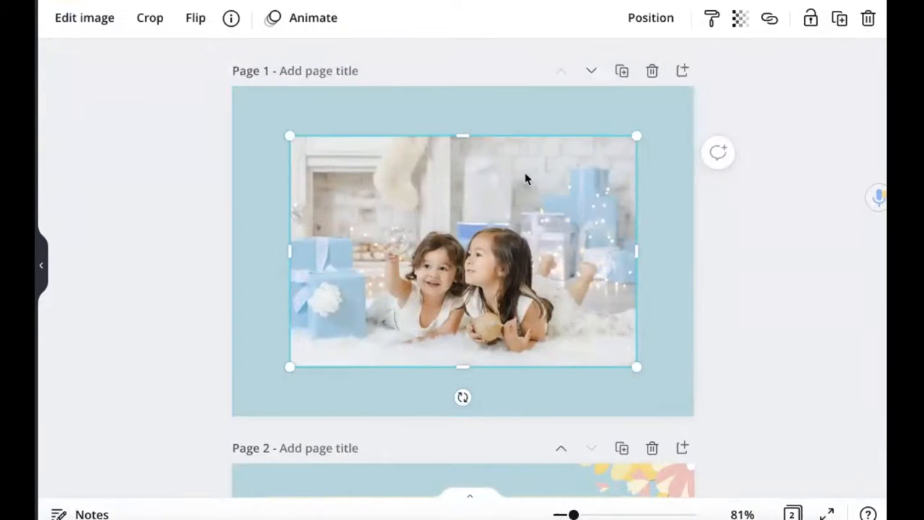
left_click(289, 137)
left_click_drag(290, 137, 274, 125)
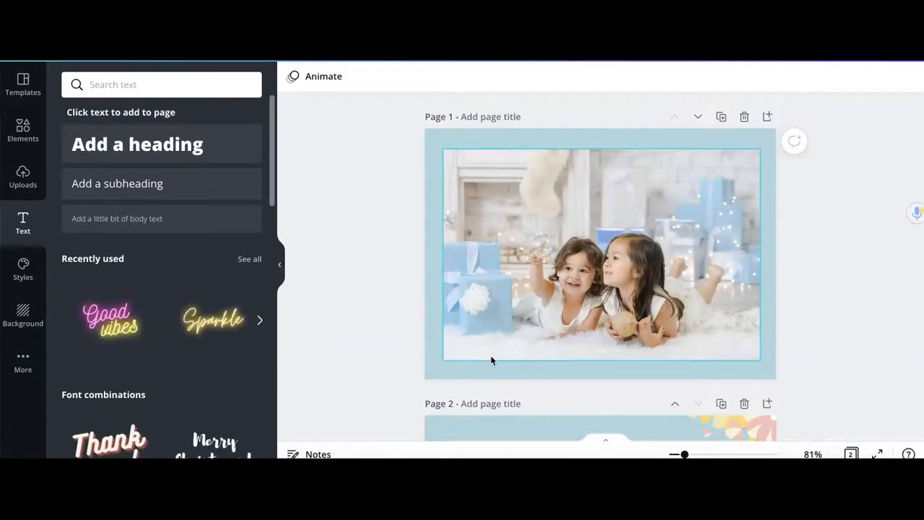
Look through the font combinations and search the text designs for "holiday greetings"
scroll(491, 359, "down", 5)
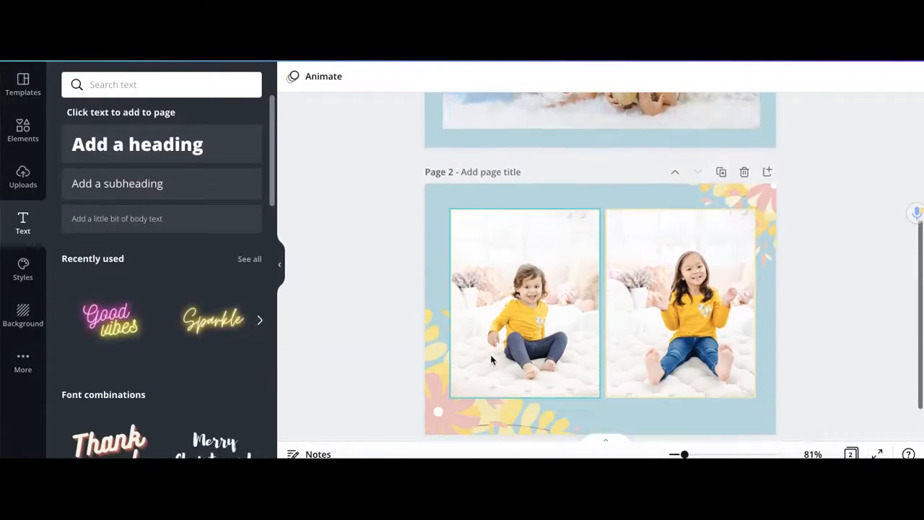
scroll(490, 360, "up", 5)
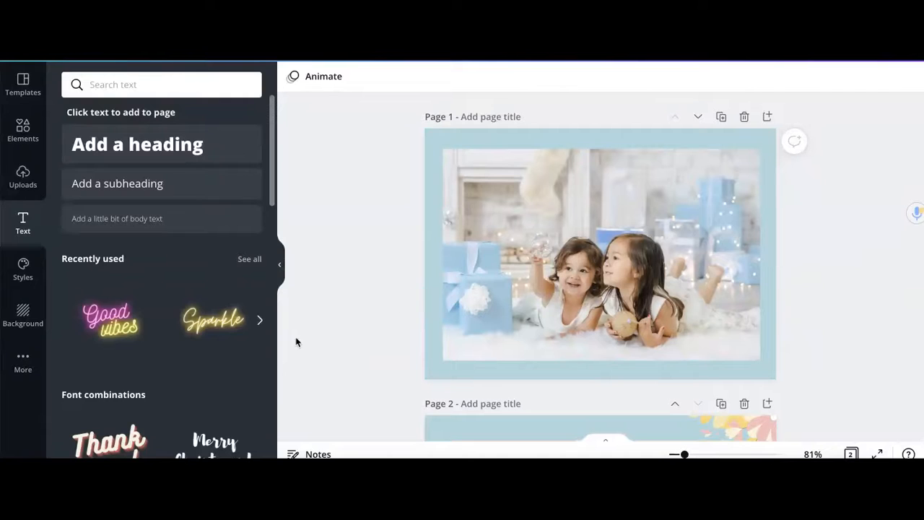
scroll(260, 366, "down", 3)
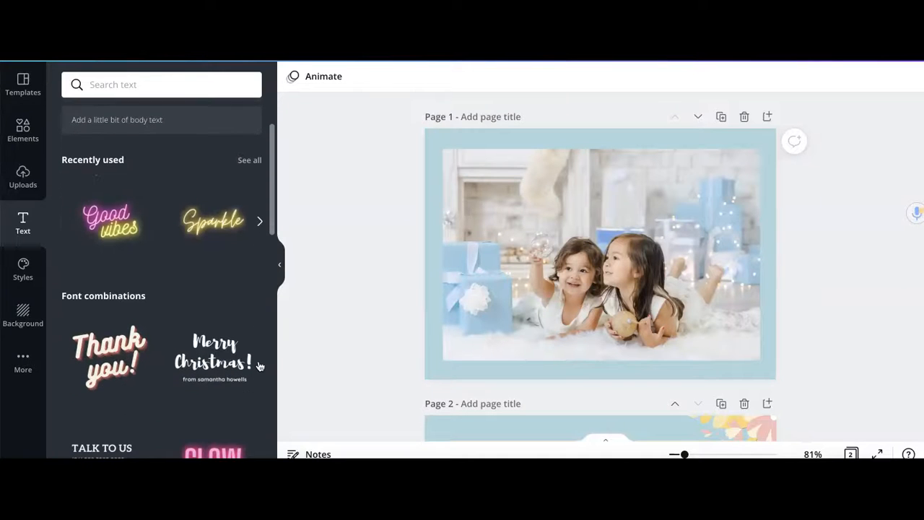
scroll(259, 365, "down", 1)
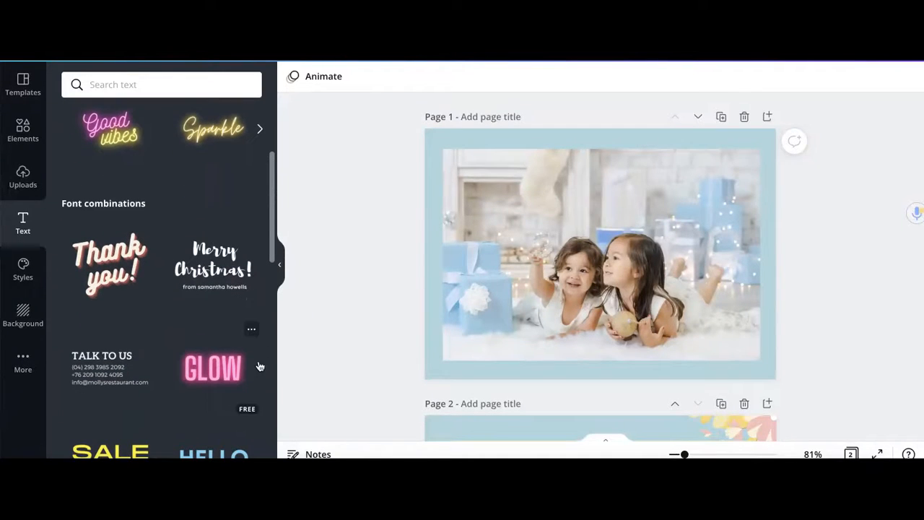
scroll(267, 390, "down", 3)
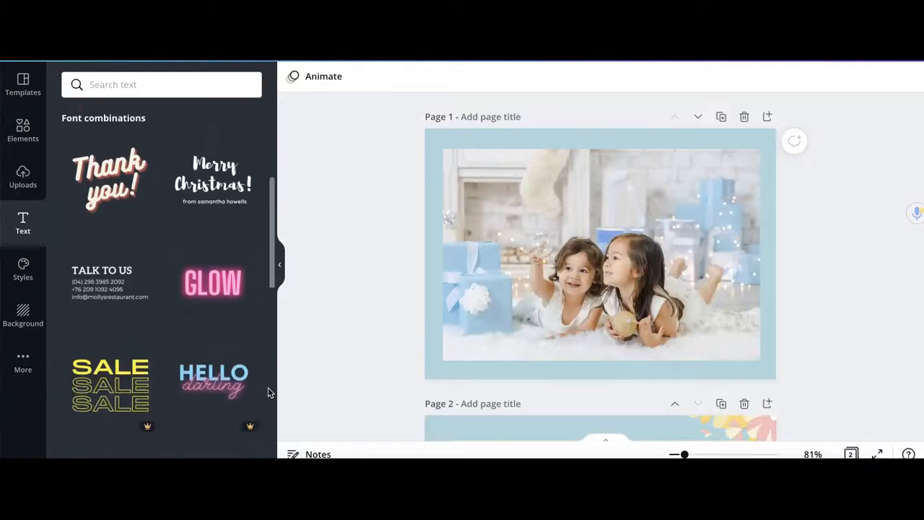
scroll(256, 344, "up", 6)
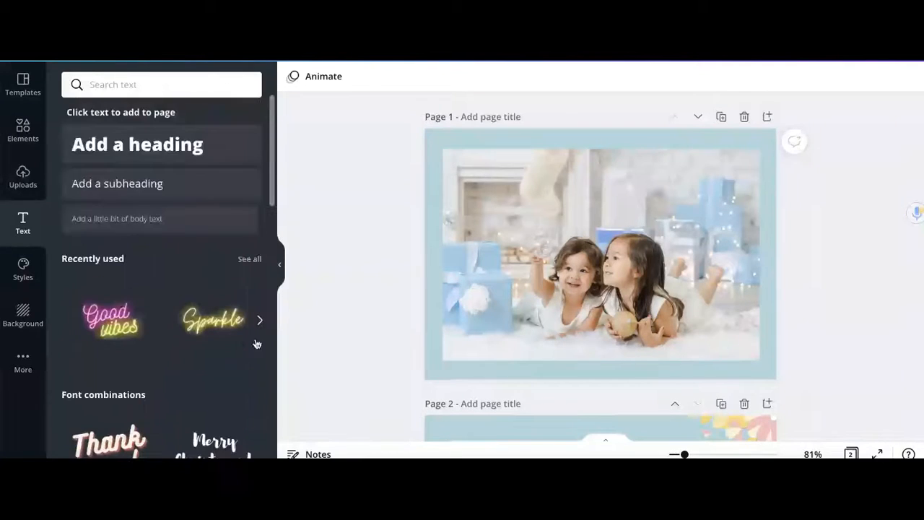
left_click(133, 85)
type("ho")
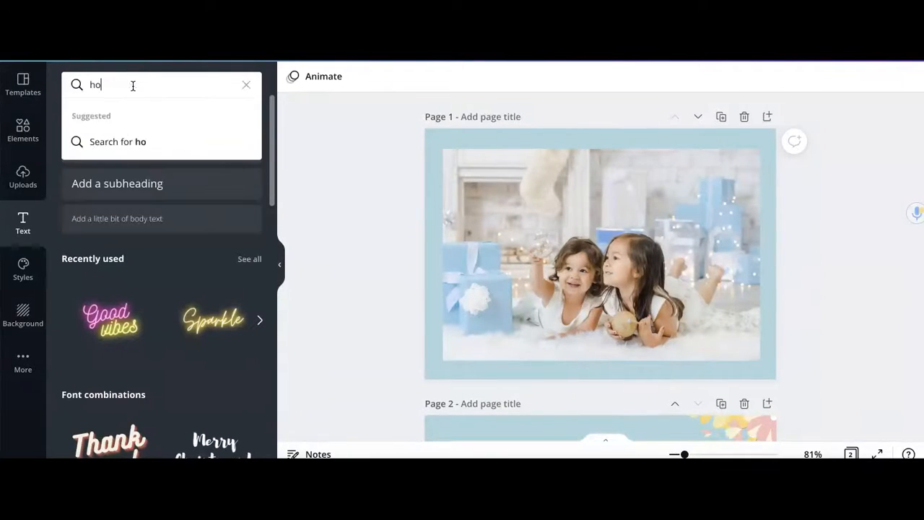
type("liday greetings")
key("Return")
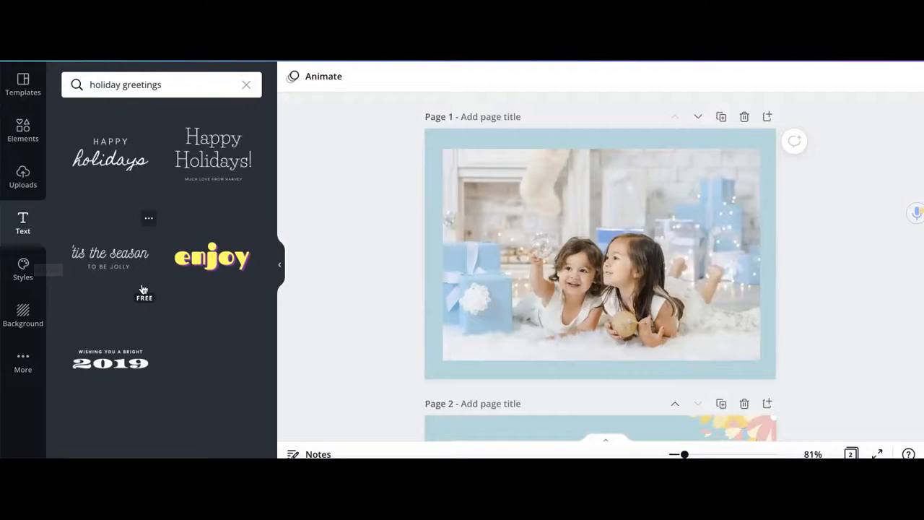
Search the text designs for "new years" and add the "Cheers to the New Year" design over the page 1 photo
left_click_drag(173, 83, 83, 78)
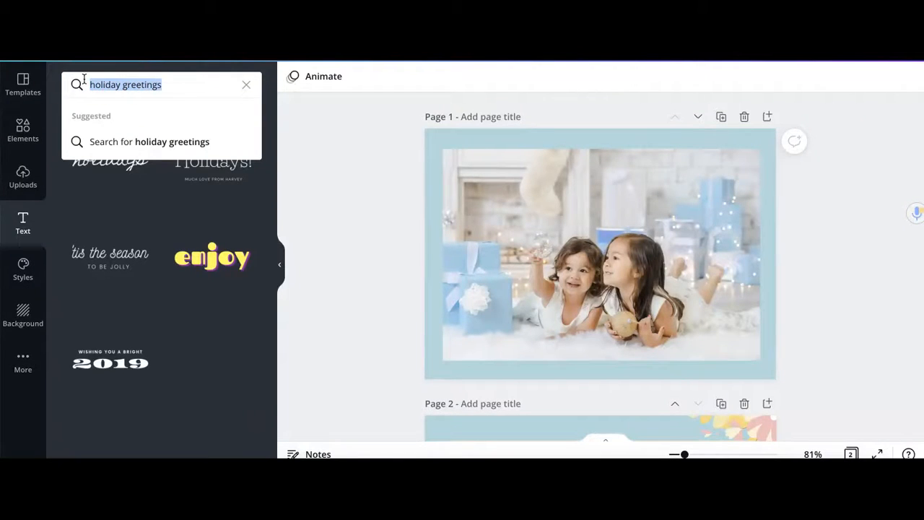
type("new years")
key("Return")
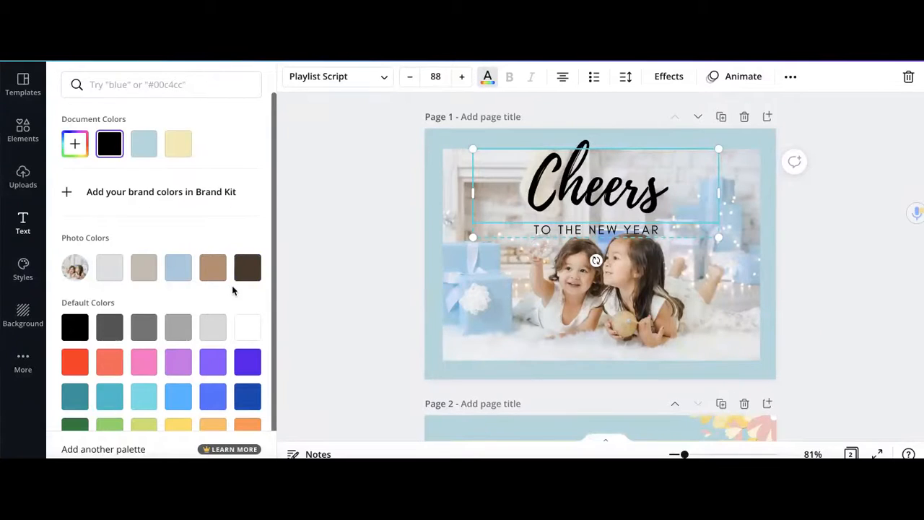
Recolor the word "Cheers" with the dark brown from the photo colors
left_click(256, 278)
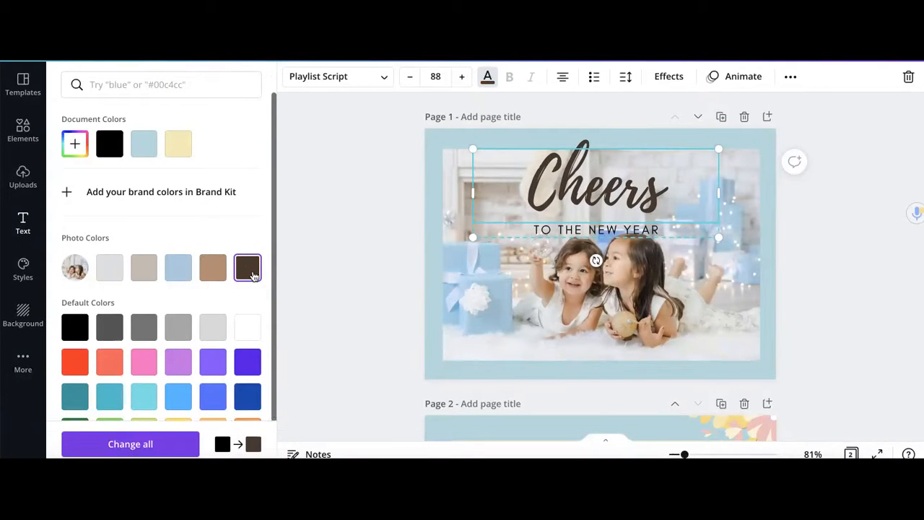
left_click(343, 318)
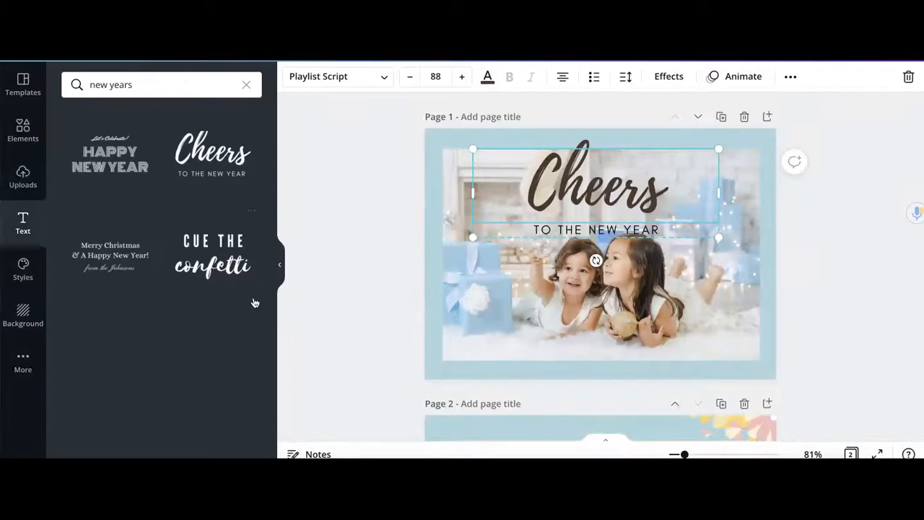
left_click(414, 266)
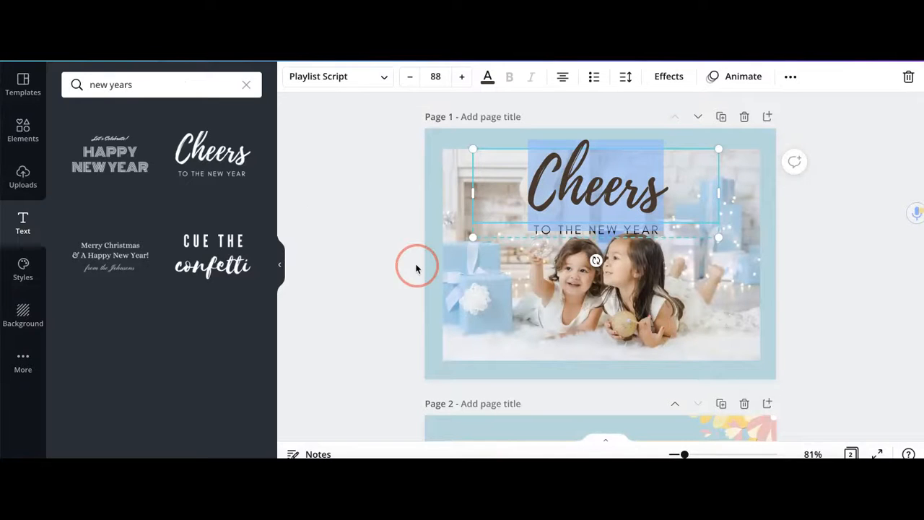
left_click(566, 231)
left_click(359, 281)
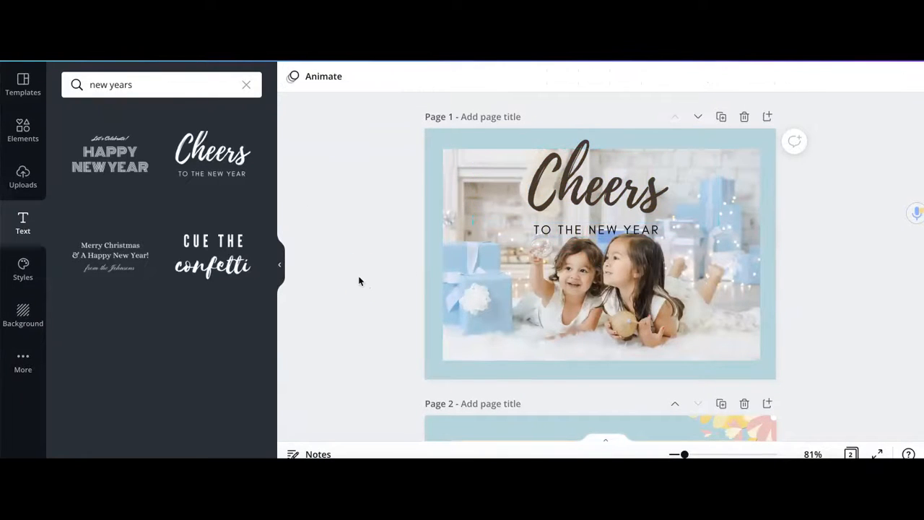
Add a neon "Sparkle" text at page 2's upper-left corner and a "Shine" heading in Playlist Script at its lower-right corner
scroll(417, 324, "down", 5)
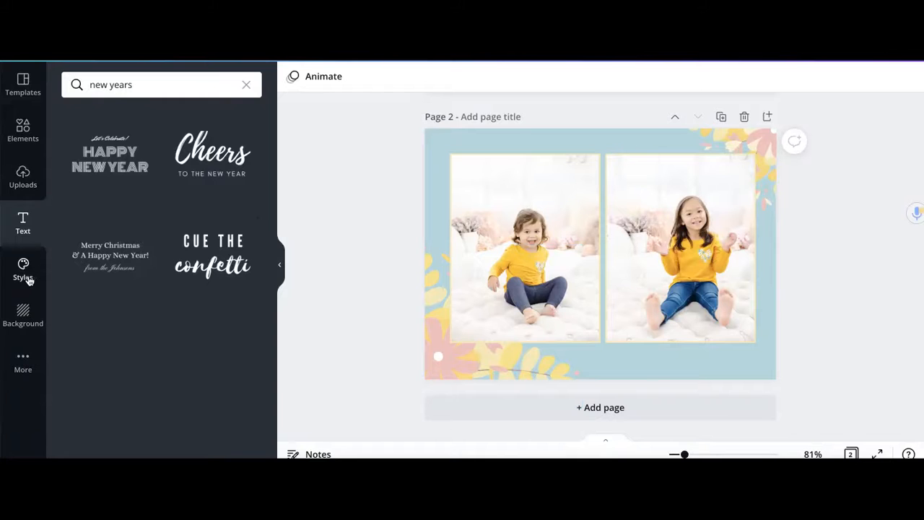
left_click(24, 224)
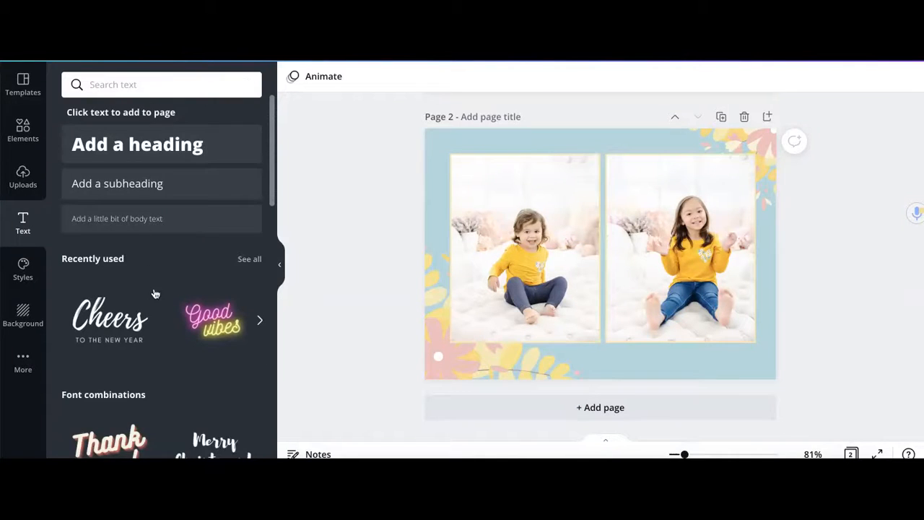
scroll(155, 294, "down", 2)
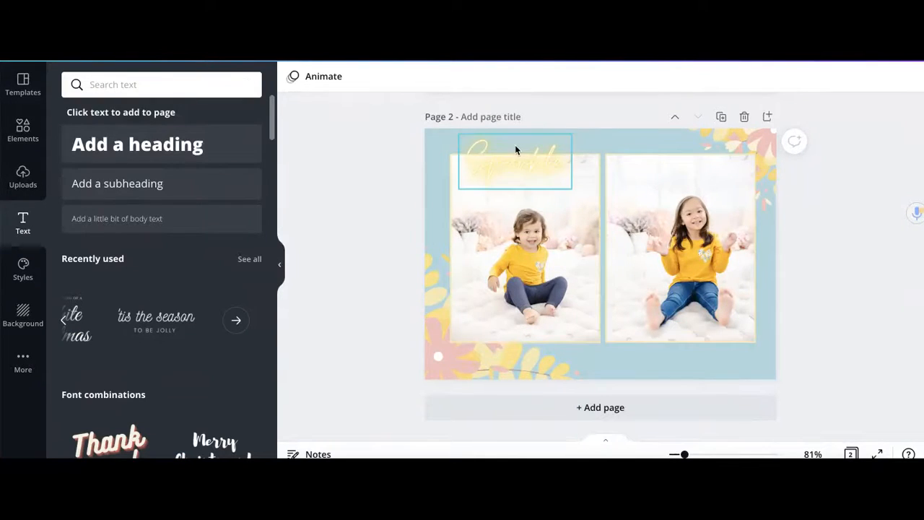
left_click(166, 154)
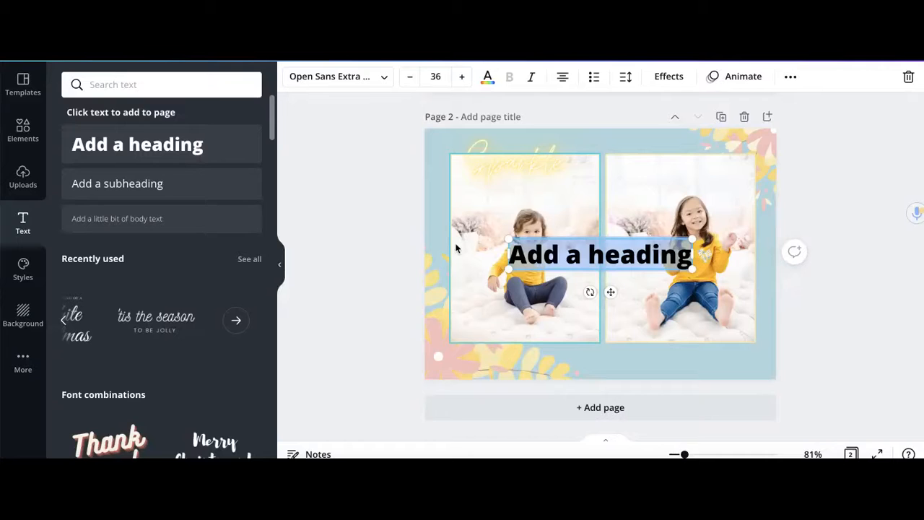
type("Shine")
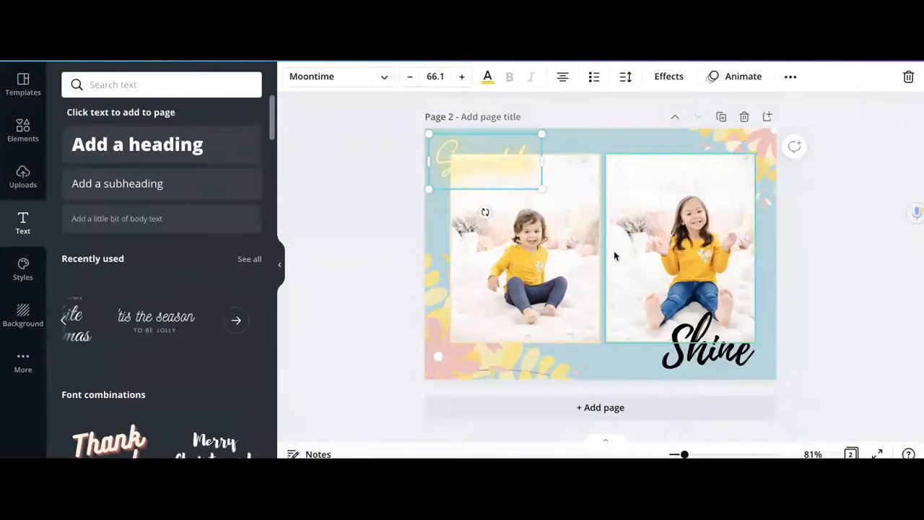
Recolor the words "Sparkle" and "Shine" on page 2 with the blue from the photo colors
left_click(487, 77)
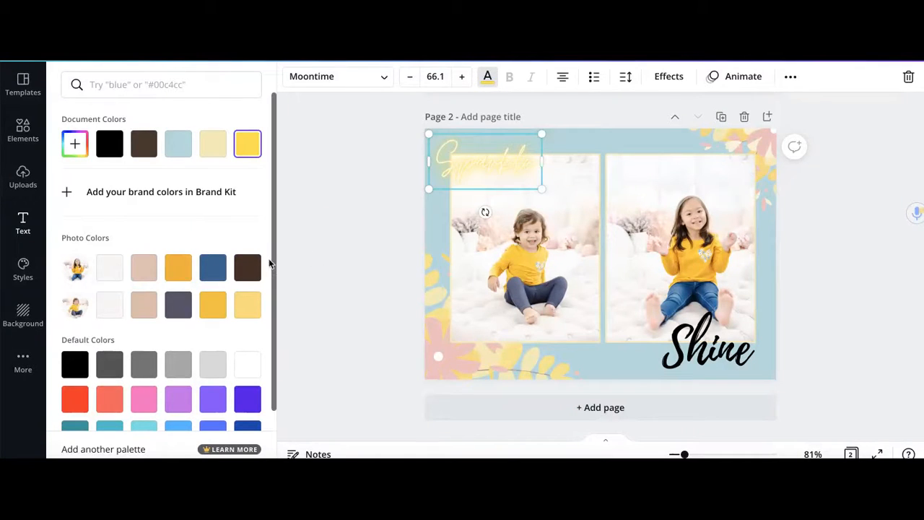
left_click(223, 278)
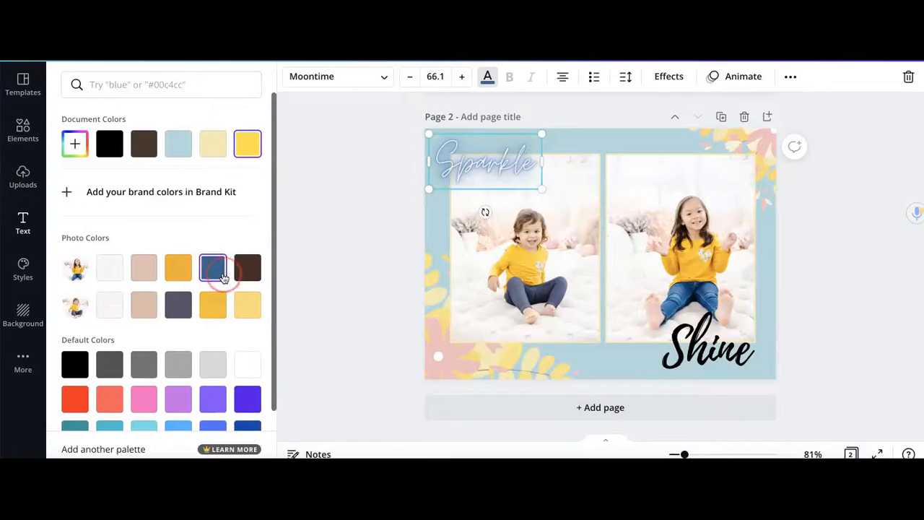
left_click(313, 273)
left_click(603, 145)
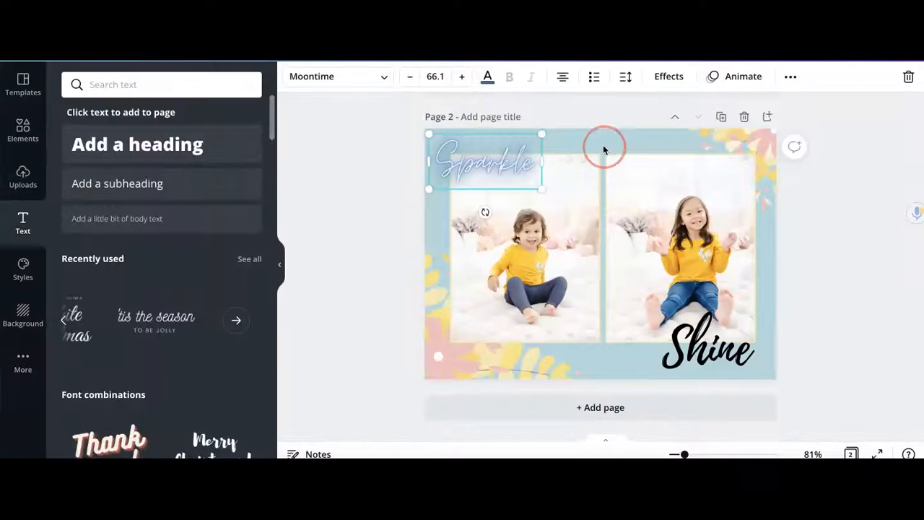
left_click(356, 241)
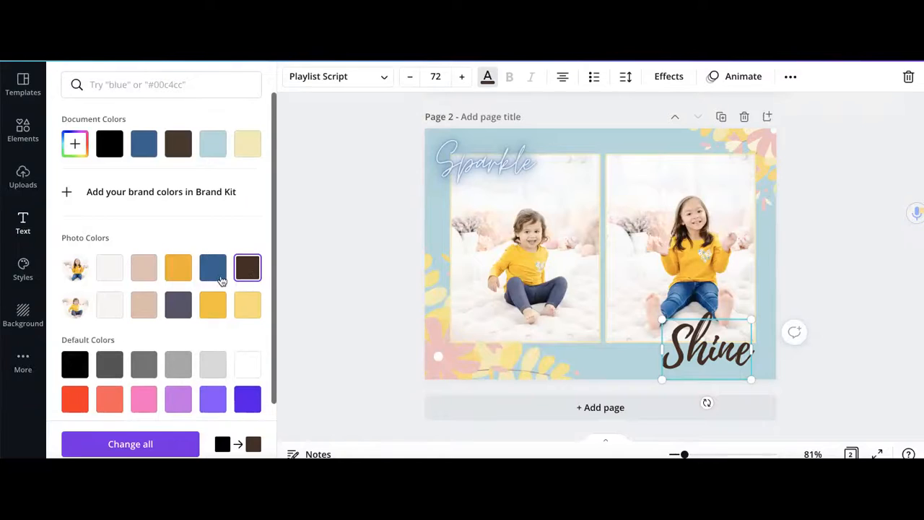
left_click(222, 280)
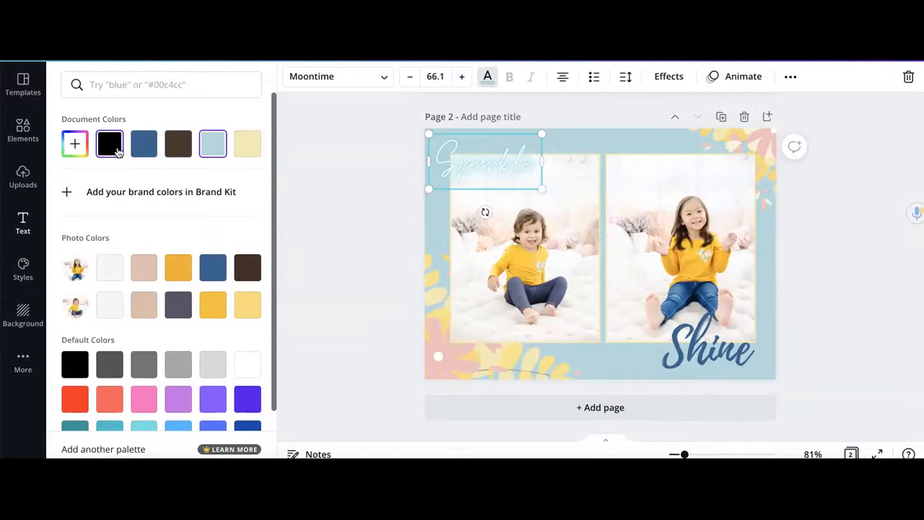
Apply the blue document color to "Sparkle" and remove its Neon effect
left_click(142, 151)
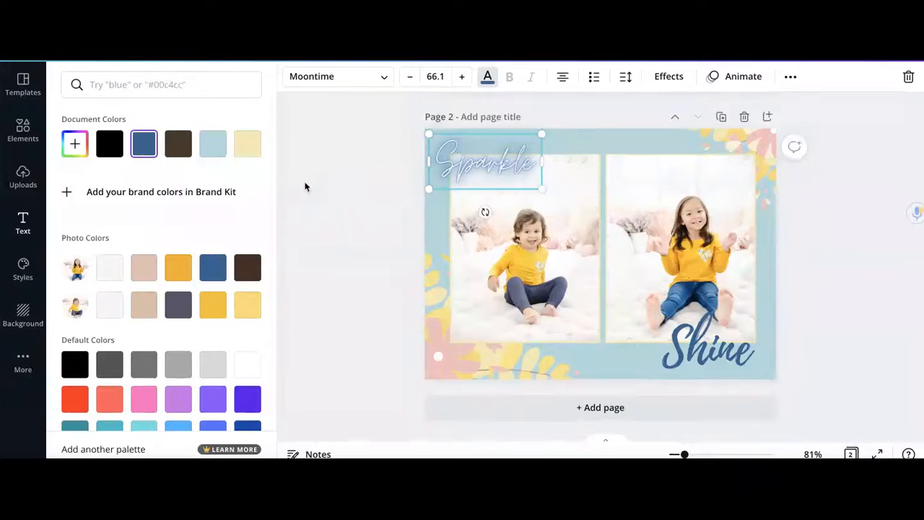
left_click(668, 76)
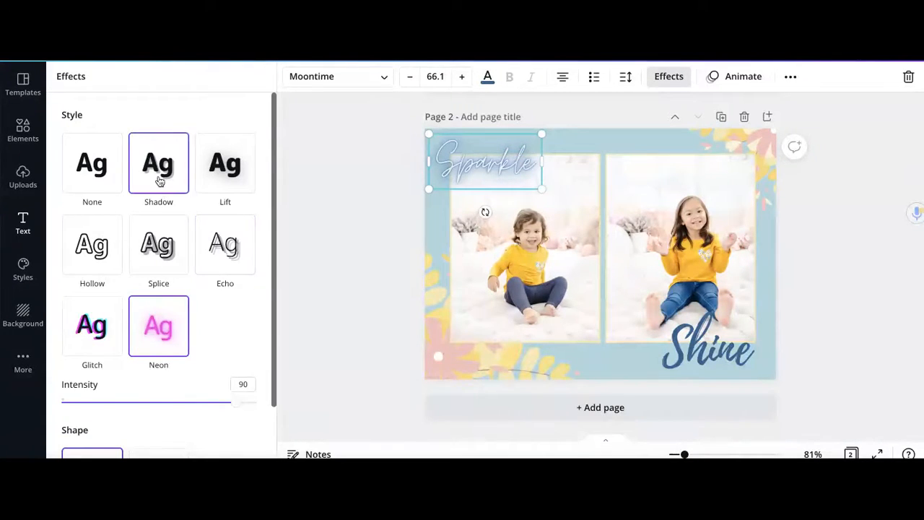
left_click(91, 162)
left_click(332, 322)
left_click(863, 366)
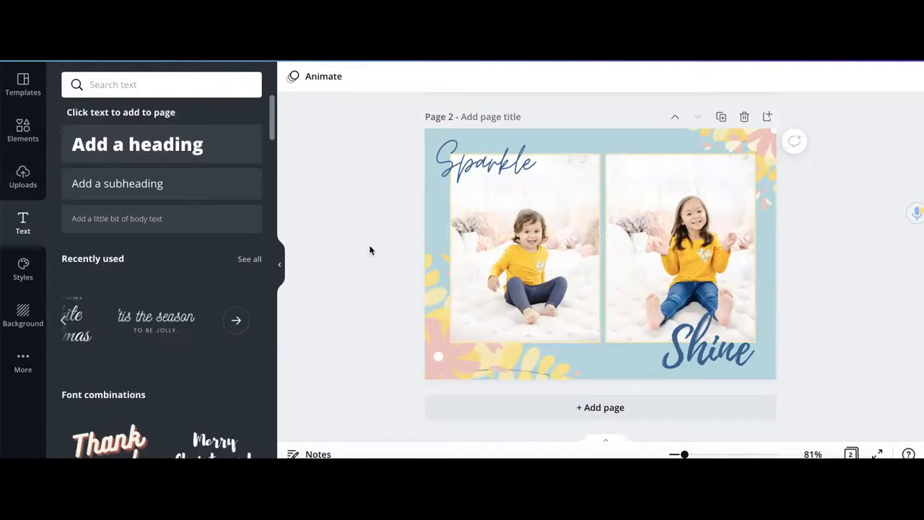
Review both card pages and look at the available backgrounds for a replacement
scroll(370, 249, "up", 4)
scroll(370, 249, "down", 4)
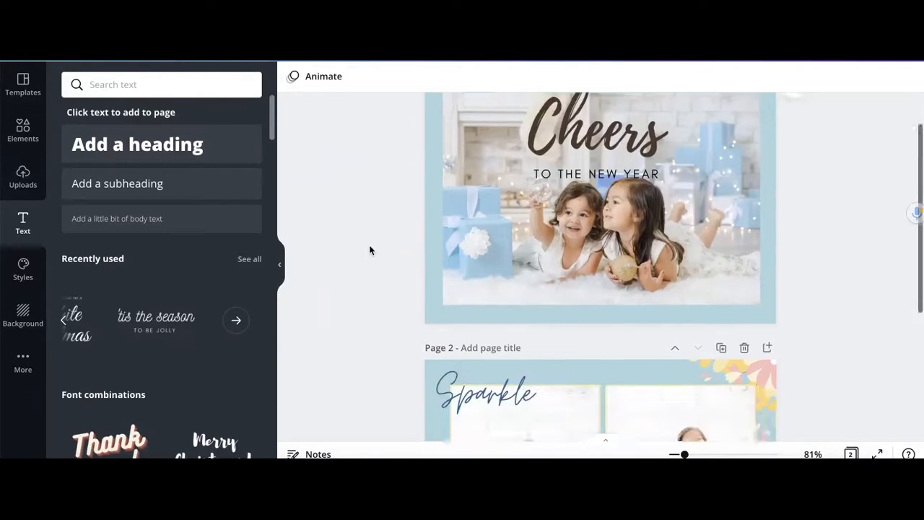
scroll(370, 250, "up", 4)
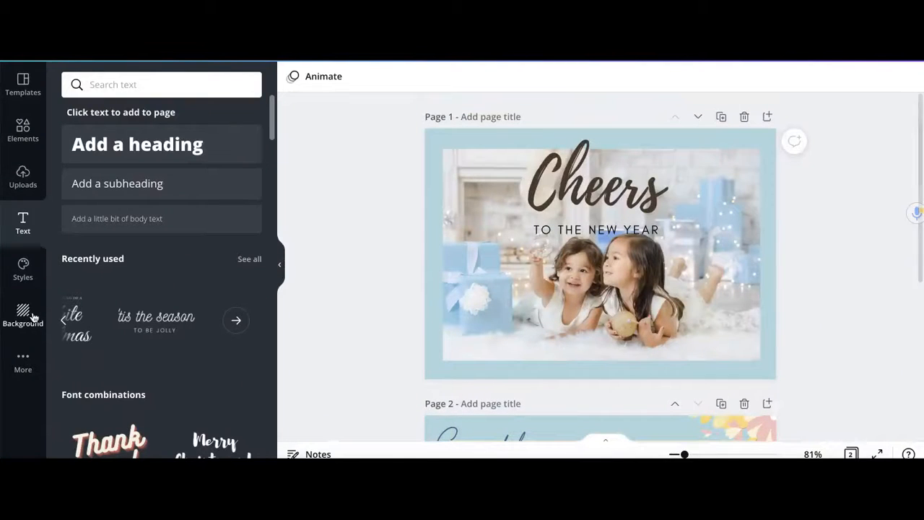
left_click(32, 315)
scroll(491, 235, "down", 4)
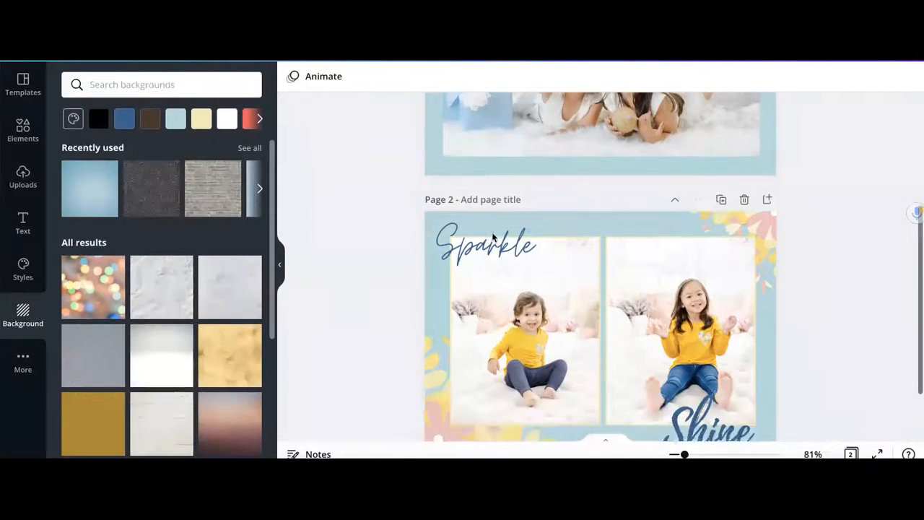
scroll(581, 354, "up", 3)
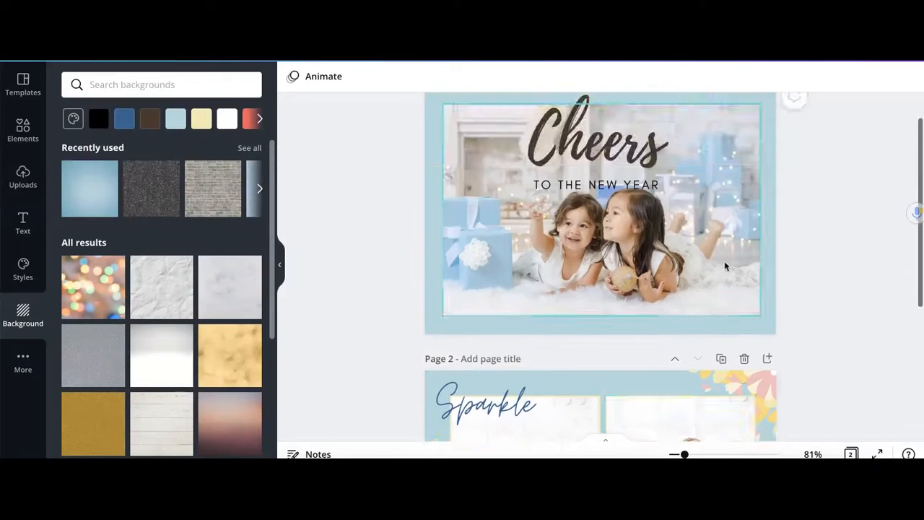
scroll(594, 354, "up", 1)
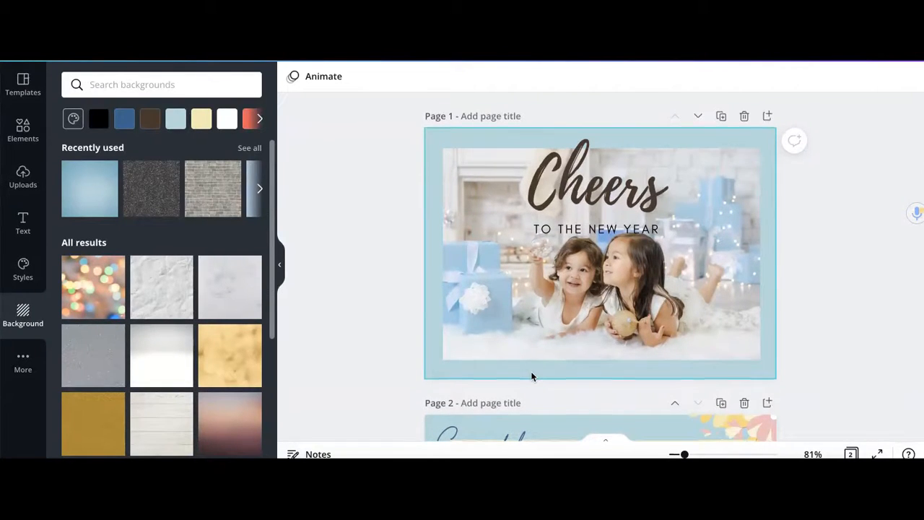
scroll(532, 375, "down", 4)
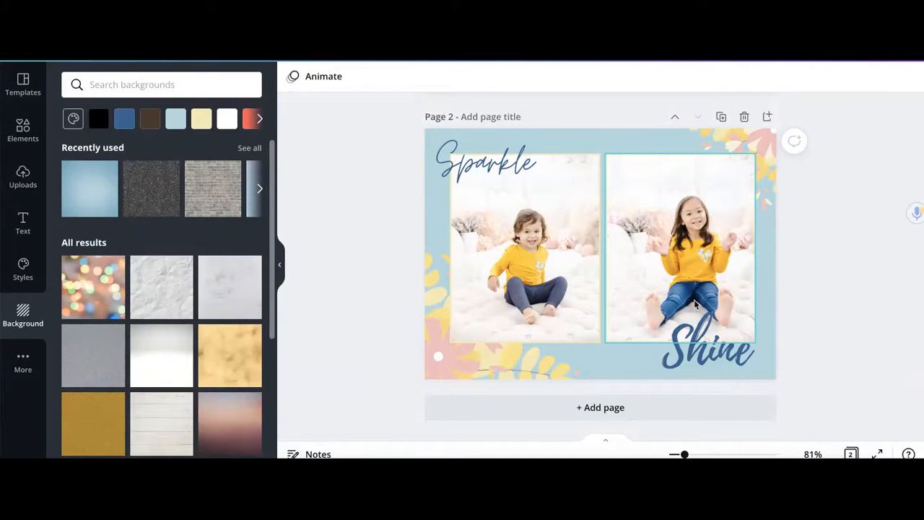
scroll(385, 204, "up", 4)
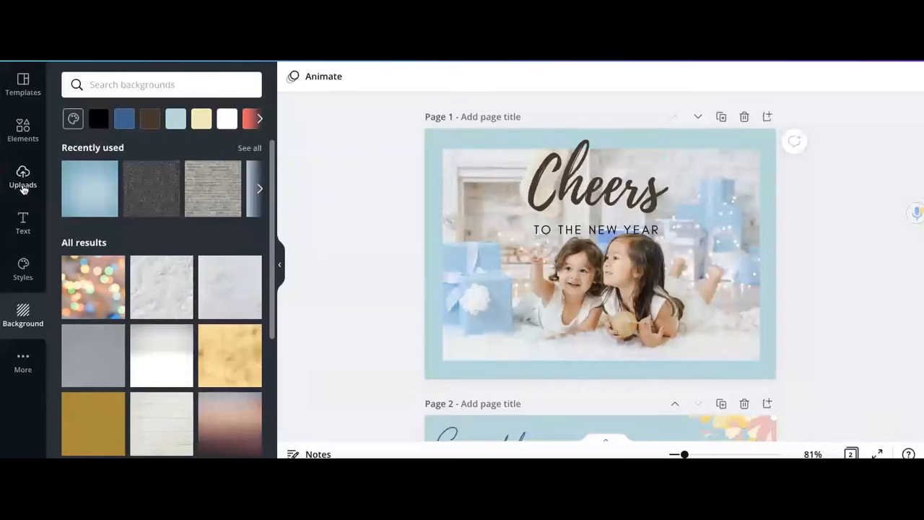
scroll(80, 322, "down", 1)
scroll(80, 321, "up", 1)
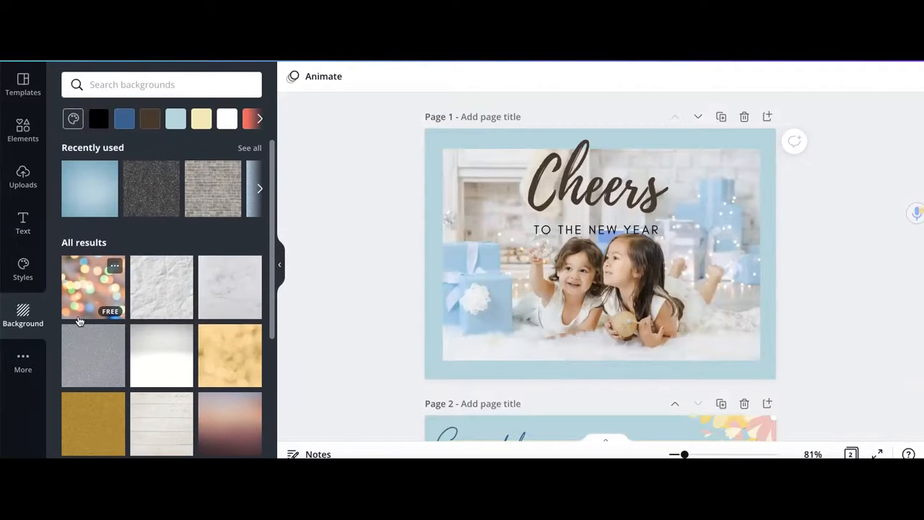
Replace the plain backgrounds of page 1 and page 2 with the same blue textured background, trying a denim texture on page 2
left_click(141, 210)
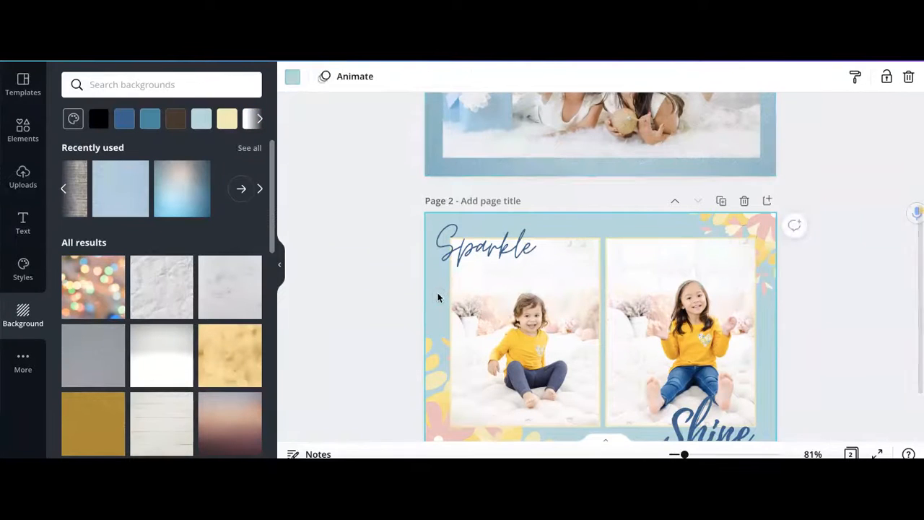
scroll(307, 233, "up", 3)
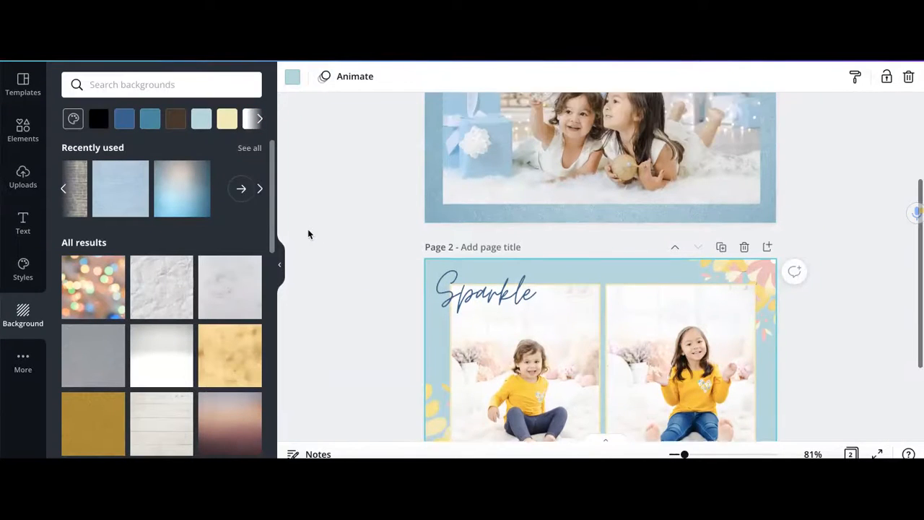
left_click(118, 190)
left_click(63, 188)
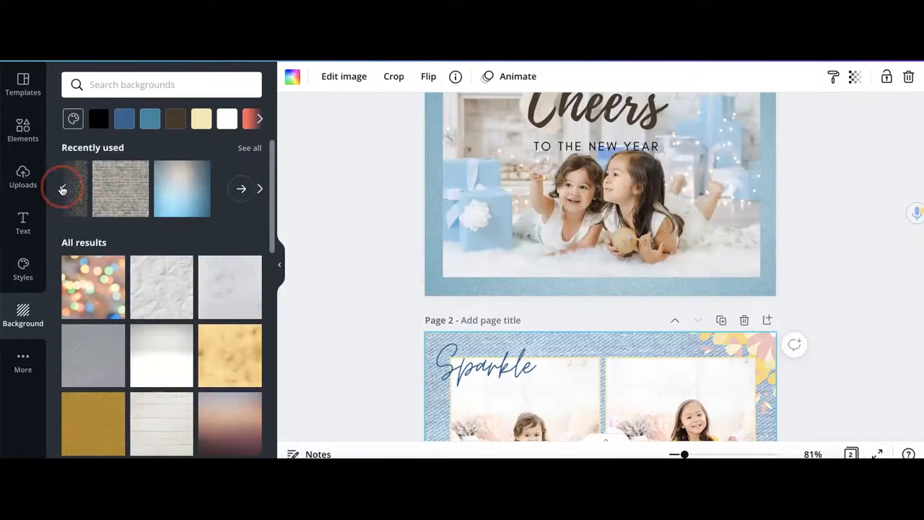
left_click(143, 191)
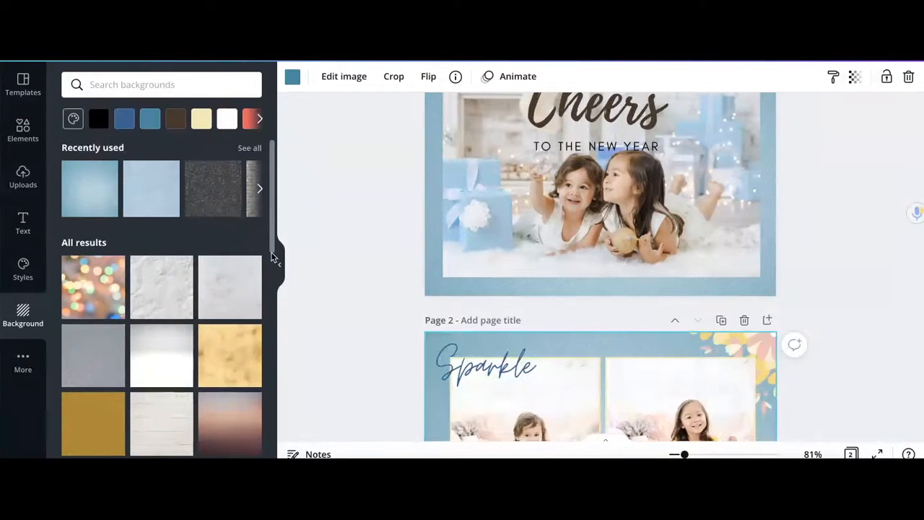
Place a large blue "&" between the two photos on page 2
scroll(162, 289, "down", 4)
scroll(198, 327, "up", 4)
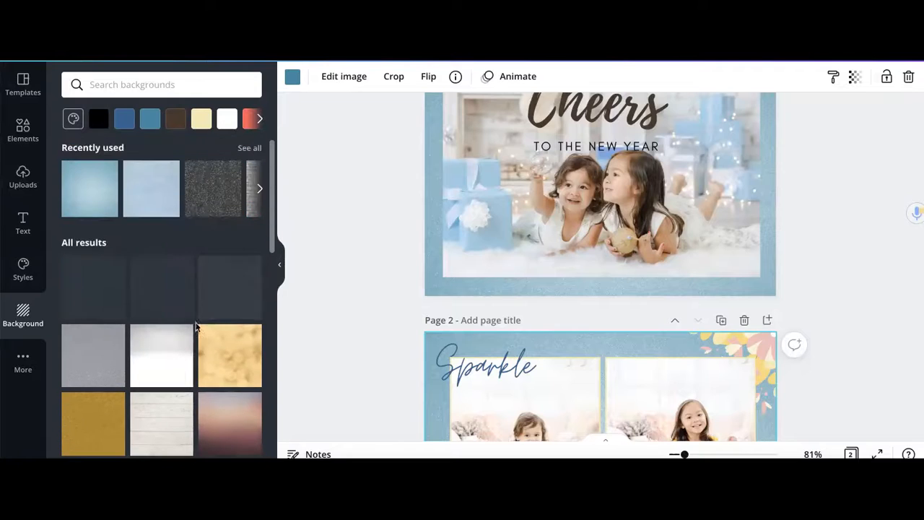
scroll(521, 324, "down", 3)
scroll(521, 324, "up", 3)
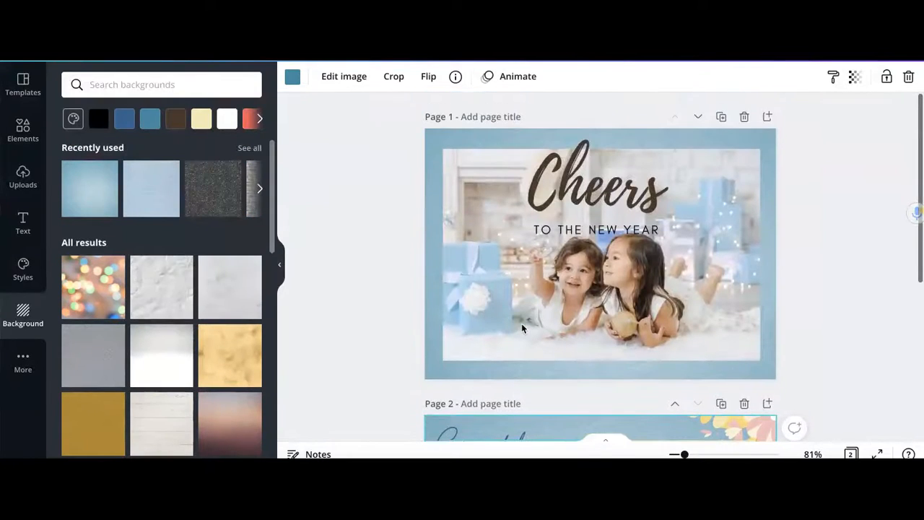
scroll(532, 387, "down", 3)
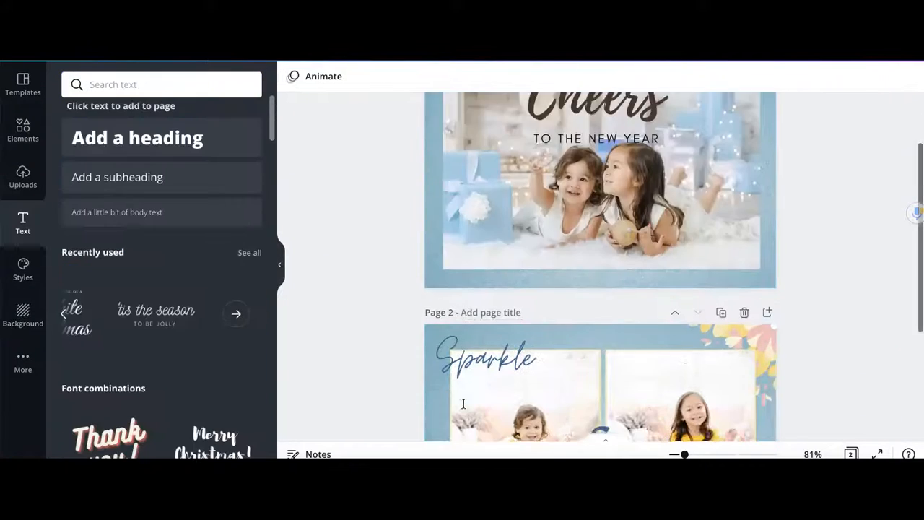
scroll(462, 404, "down", 3)
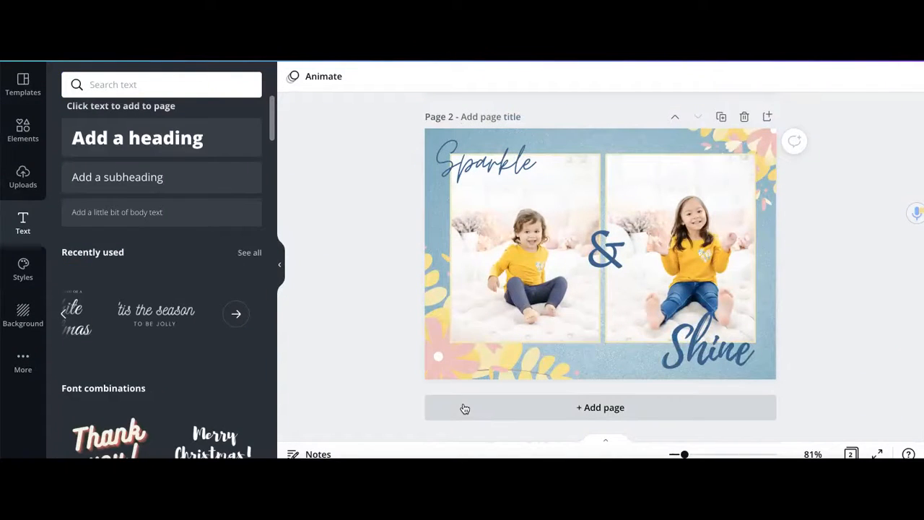
Add the text "Here's hoping you make the most of 2022!" to page 1 and remove its bullet
scroll(465, 409, "up", 3)
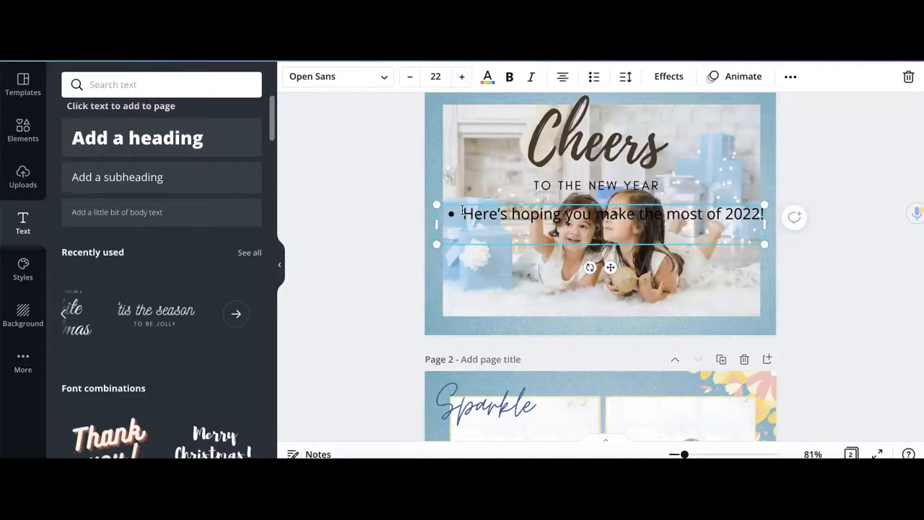
left_click(462, 211)
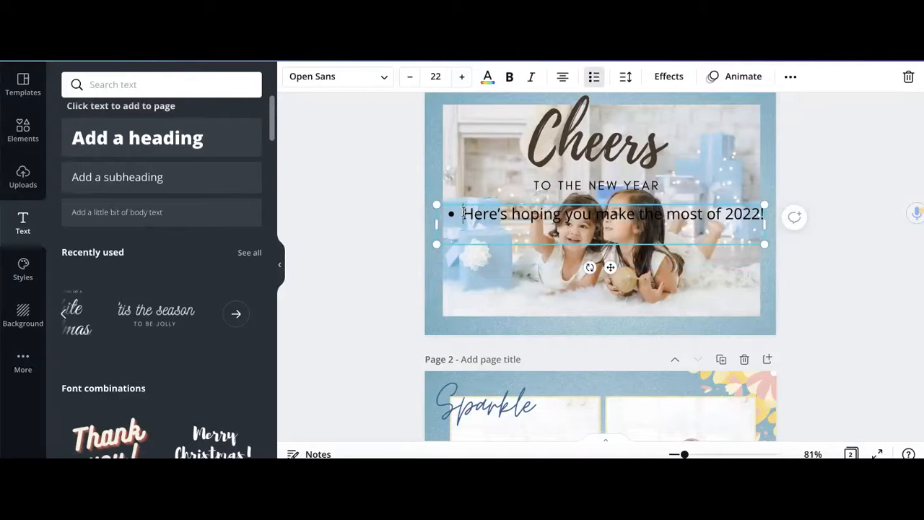
key("BackSpace")
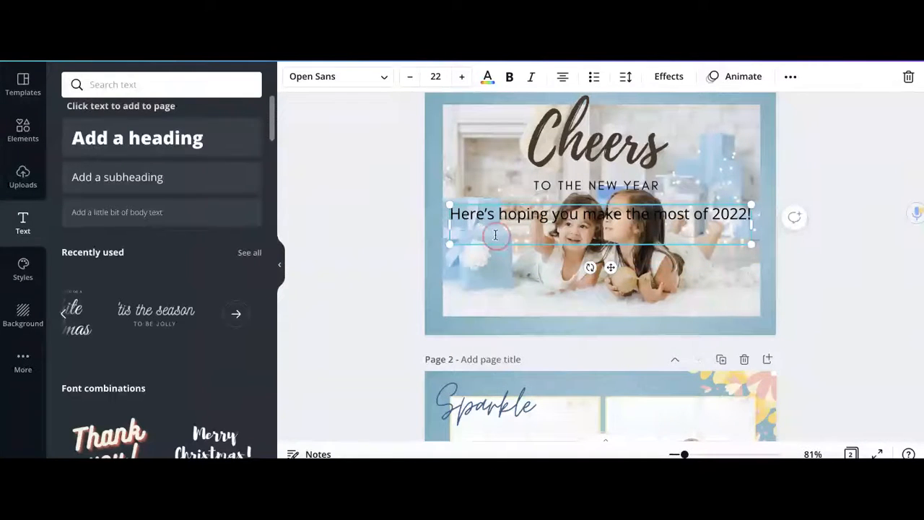
Set the 2022 message in Abhaya Libre Regular along page 1's lower border and recolor it with the teal blue document color
left_click_drag(454, 213, 752, 218)
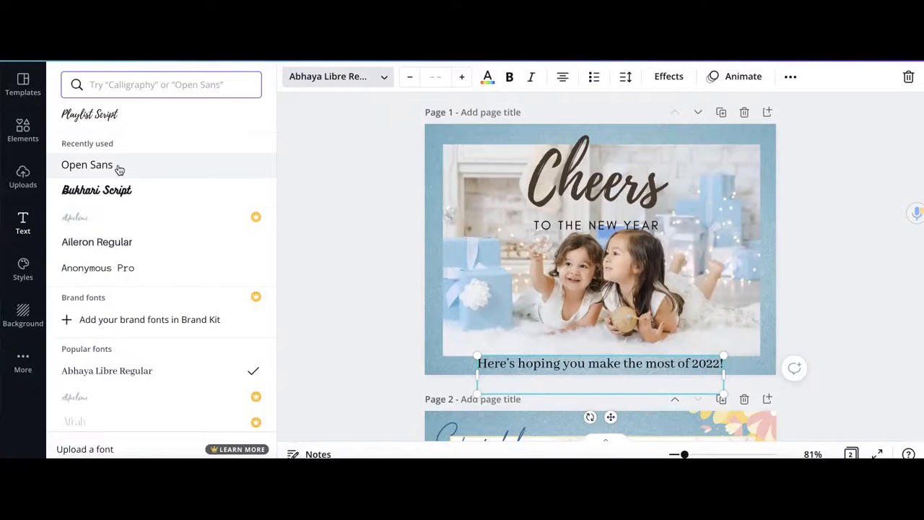
left_click(488, 78)
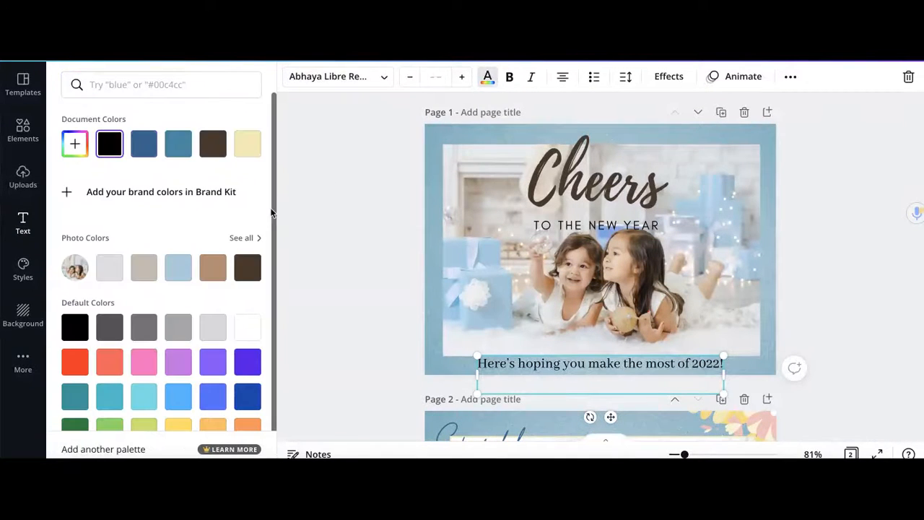
left_click(186, 151)
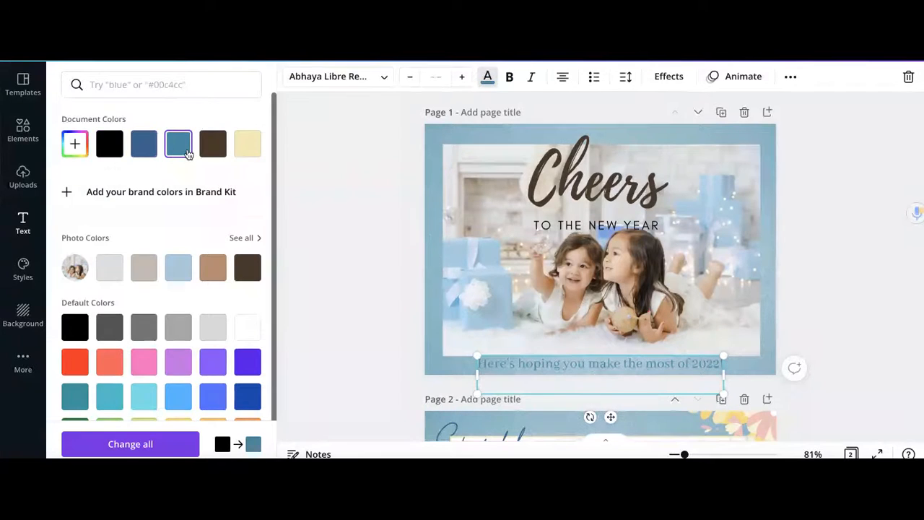
Recolor page 1's "Cheers" heading with the dark blue document color and the 2022 message with the dark brown photo color
left_click(213, 151)
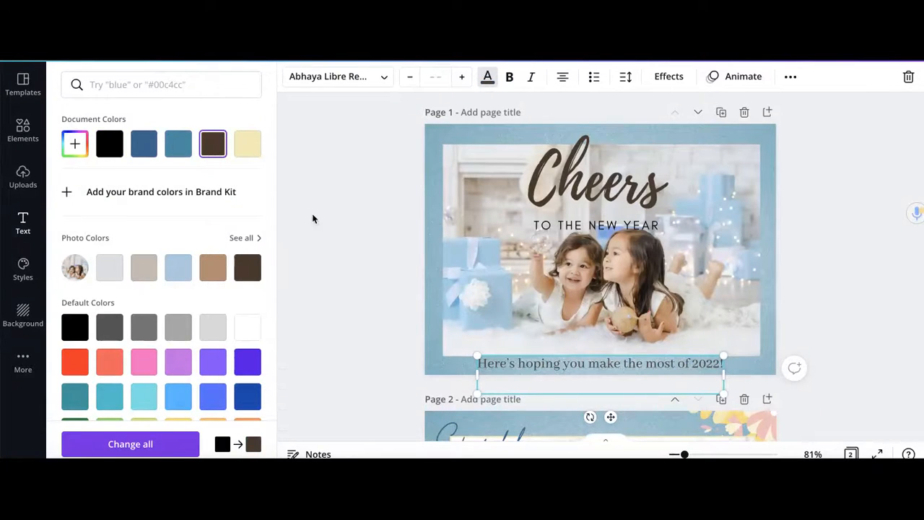
left_click(570, 180)
left_click(145, 149)
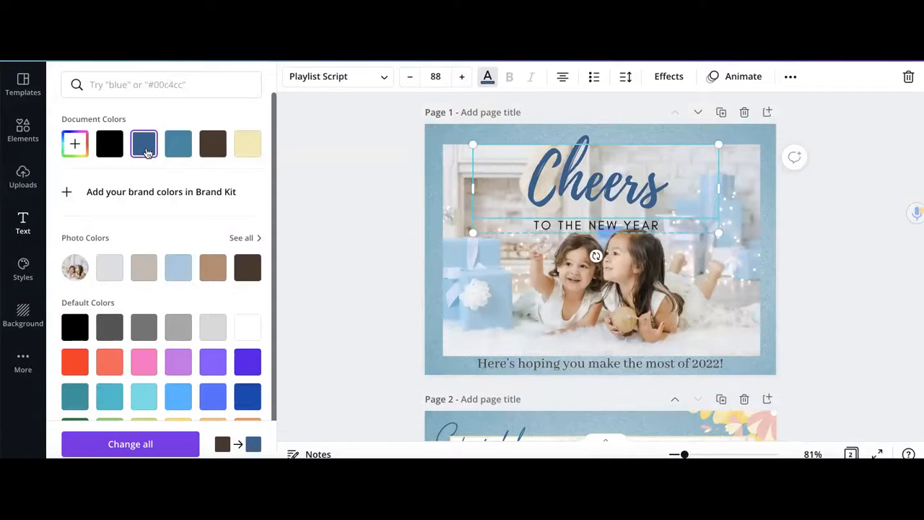
left_click(326, 216)
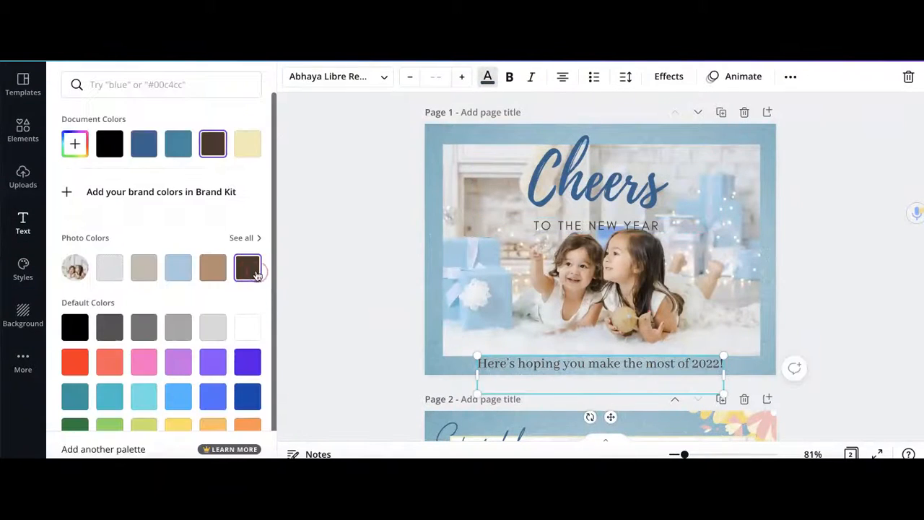
left_click(247, 267)
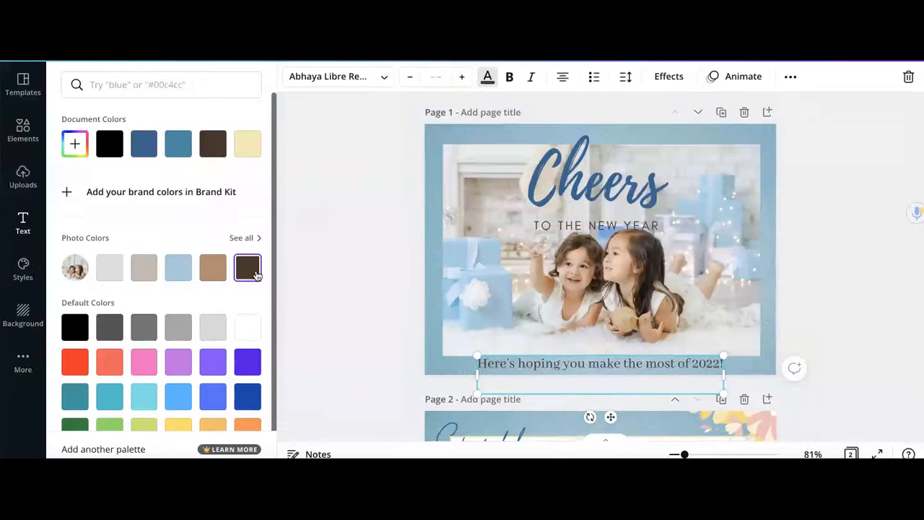
left_click(341, 298)
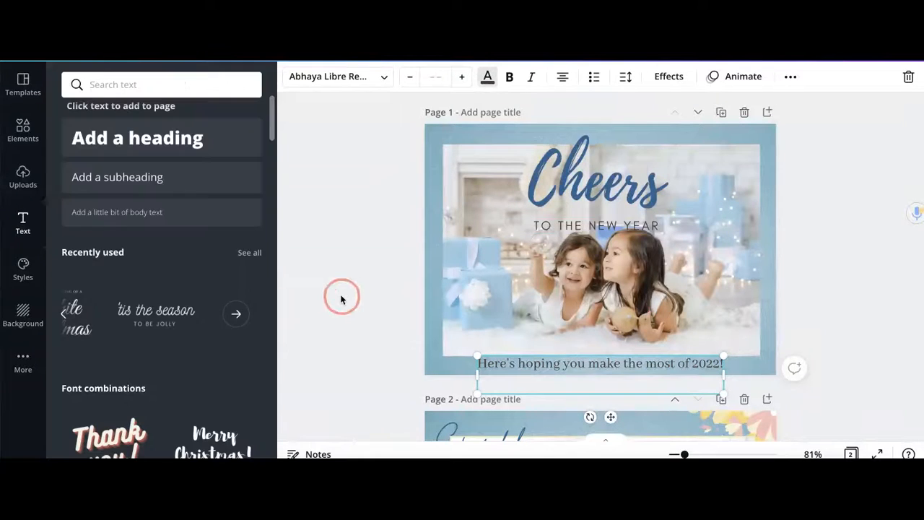
Review the text, photos and backgrounds on page 1 and page 2 of the card
left_click(470, 209)
left_click(342, 291)
scroll(342, 293, "down", 4)
scroll(517, 243, "up", 4)
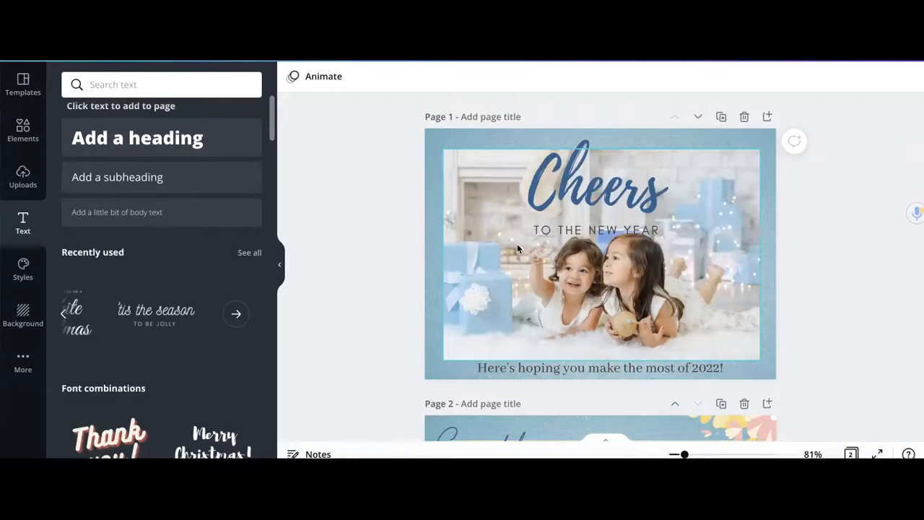
scroll(517, 243, "down", 4)
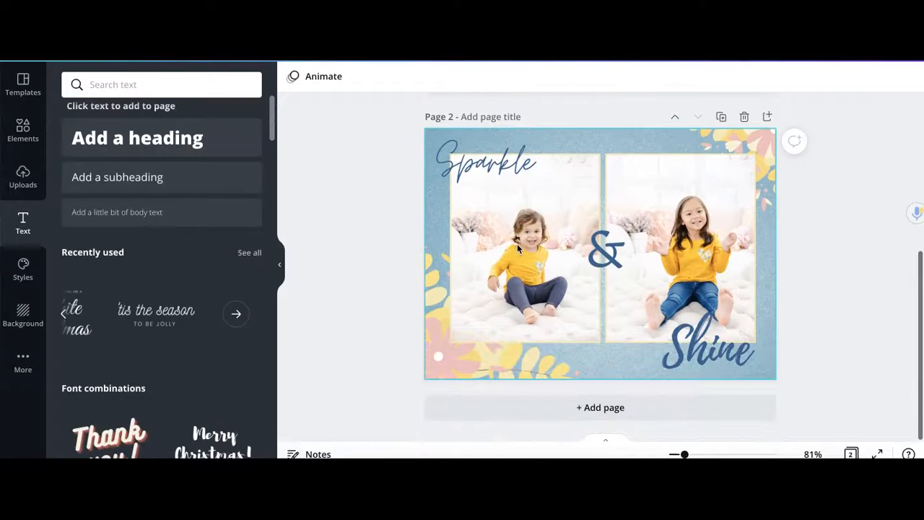
scroll(517, 244, "up", 4)
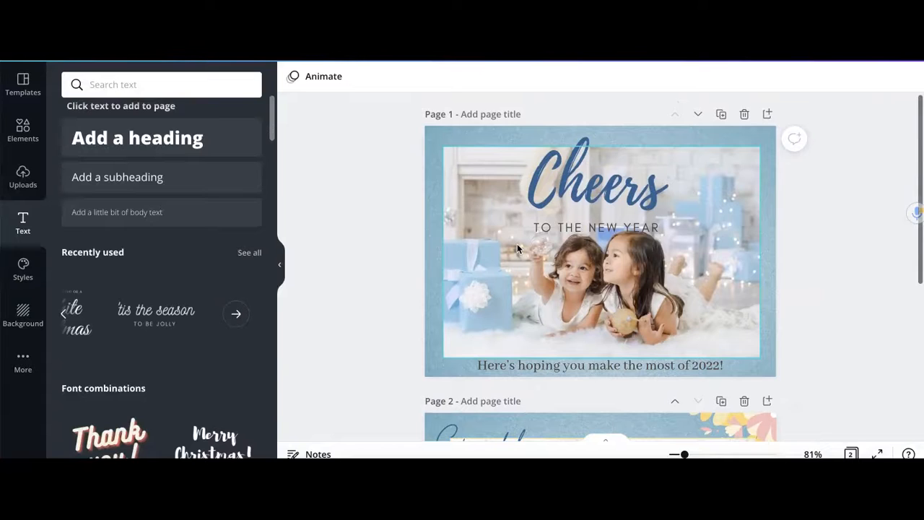
scroll(517, 244, "down", 3)
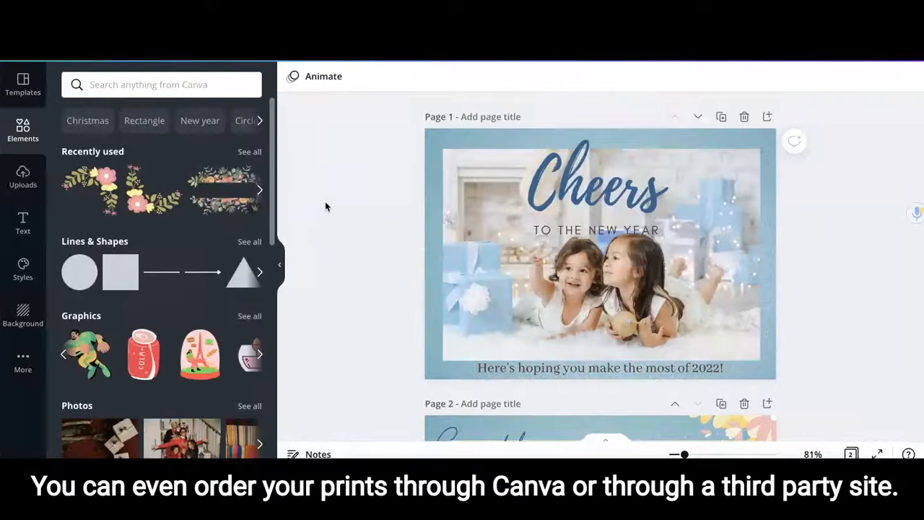